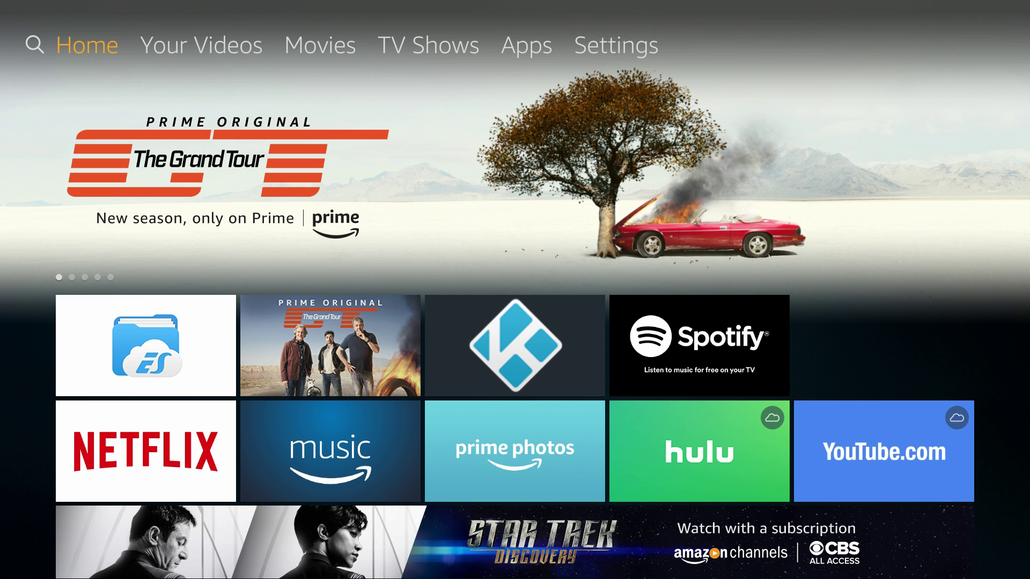
- Search the Fire TV store for "Vpn" using the on-screen keyboard
{"action": "key", "text": "Left"}
{"action": "key", "text": "Down"}
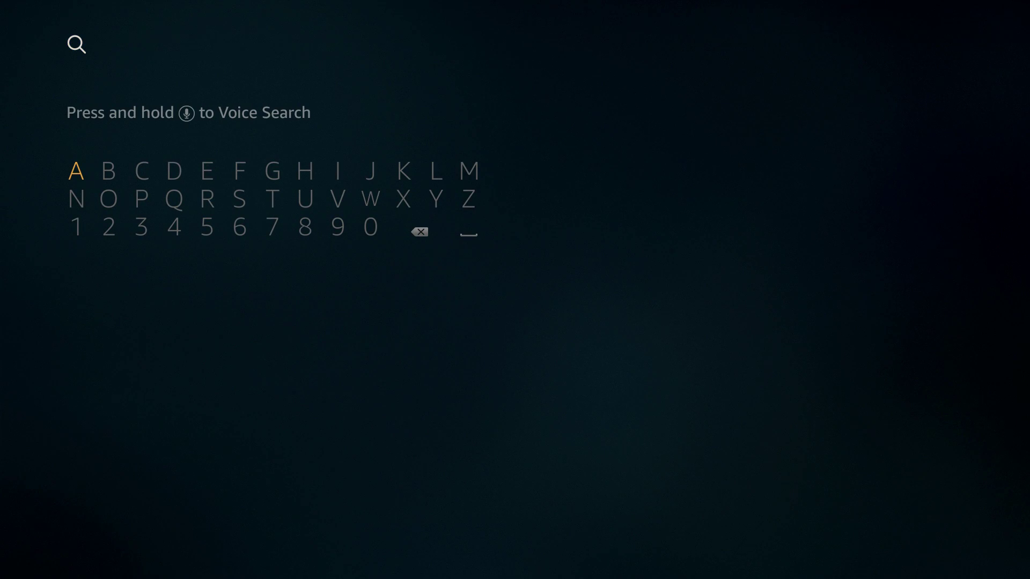
{"action": "key", "text": "Down"}
{"action": "key", "text": "Right"}
{"action": "key", "text": "Right"}
{"action": "key", "text": "Right"}
{"action": "key", "text": "Right"}
{"action": "key", "text": "Right"}
{"action": "key", "text": "Right"}
{"action": "key", "text": "Right"}
{"action": "key", "text": "Right"}
{"action": "key", "text": "Return"}
{"action": "key", "text": "Left"}
{"action": "key", "text": "Left"}
{"action": "key", "text": "Left"}
{"action": "key", "text": "Left"}
{"action": "key", "text": "Left"}
{"action": "key", "text": "Left"}
{"action": "key", "text": "Return"}
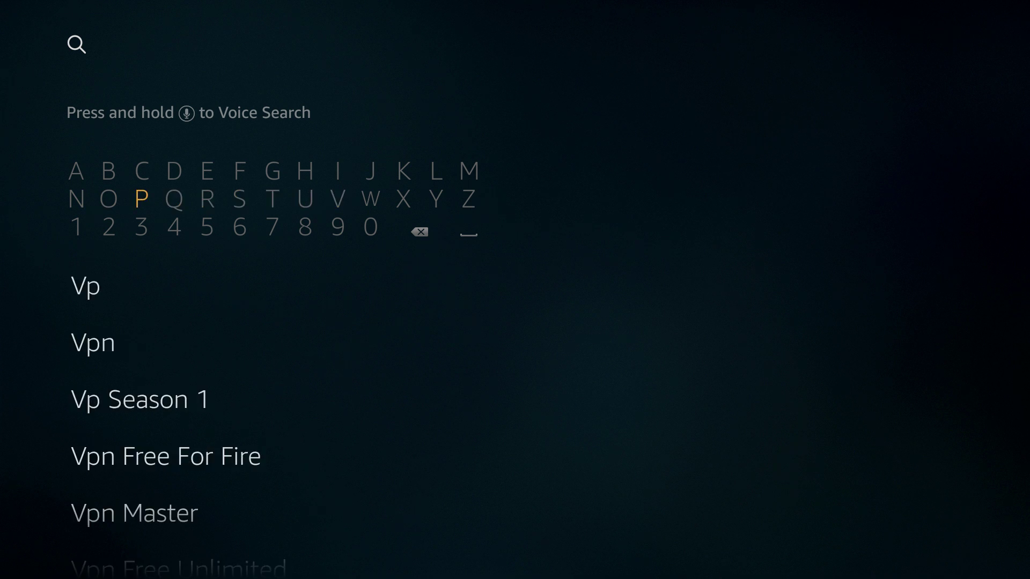
{"action": "key", "text": "Left"}
{"action": "key", "text": "Left"}
{"action": "key", "text": "Return"}
{"action": "key", "text": "Down"}
{"action": "key", "text": "Down"}
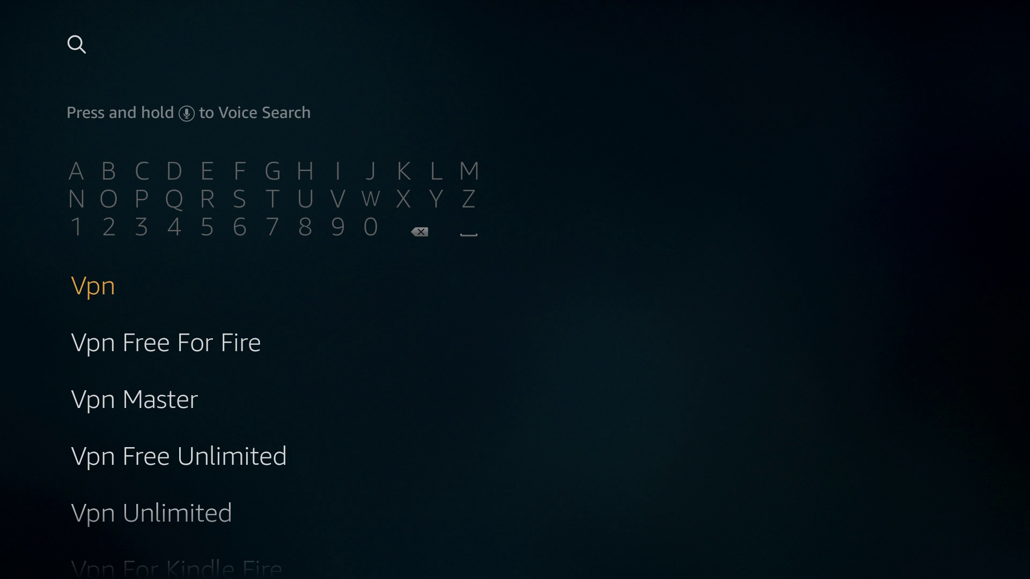
{"action": "key", "text": "Return"}
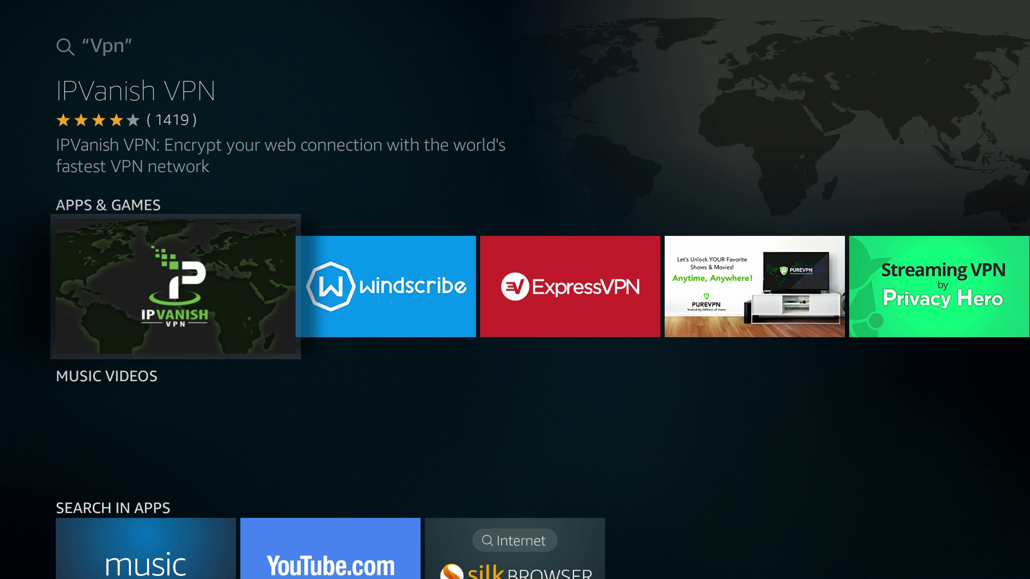
- Compare the ExpressVPN and IPVanish VPN results, then leave search for Home
{"action": "key", "text": "Right"}
{"action": "key", "text": "Right"}
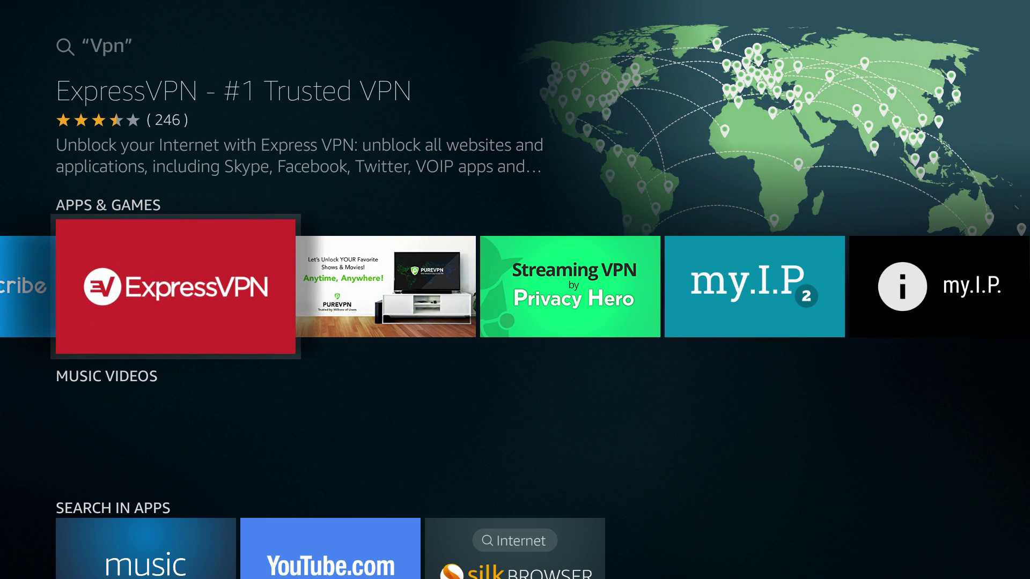
{"action": "key", "text": "Left"}
{"action": "key", "text": "Left"}
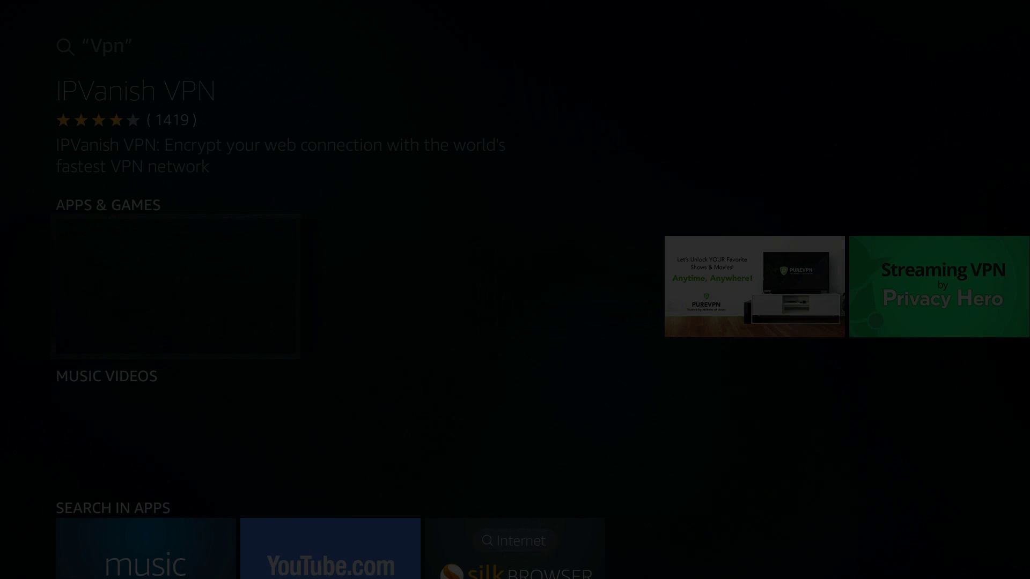
{"action": "key", "text": "Right"}
{"action": "key", "text": "Right"}
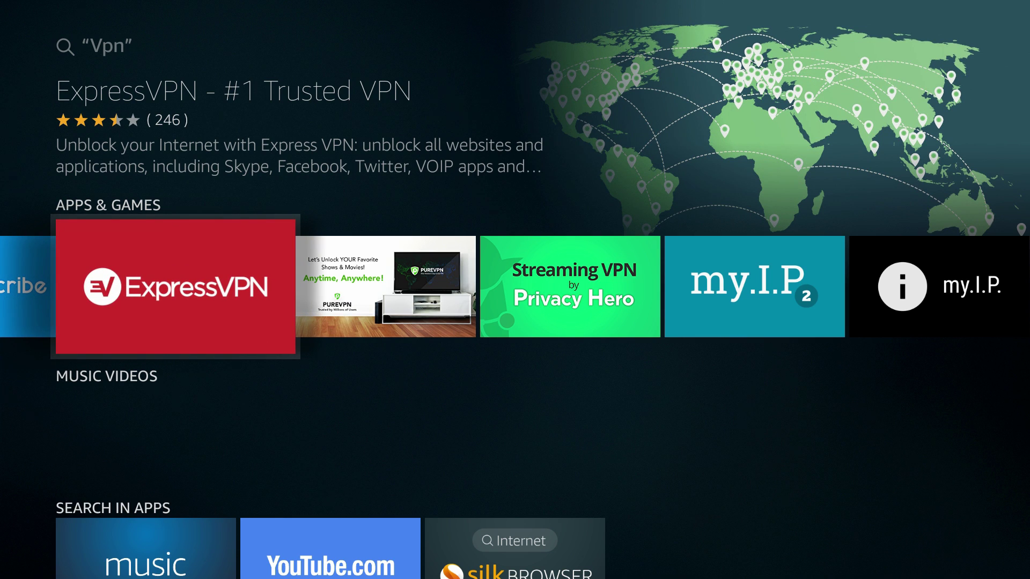
{"action": "key", "text": "Return"}
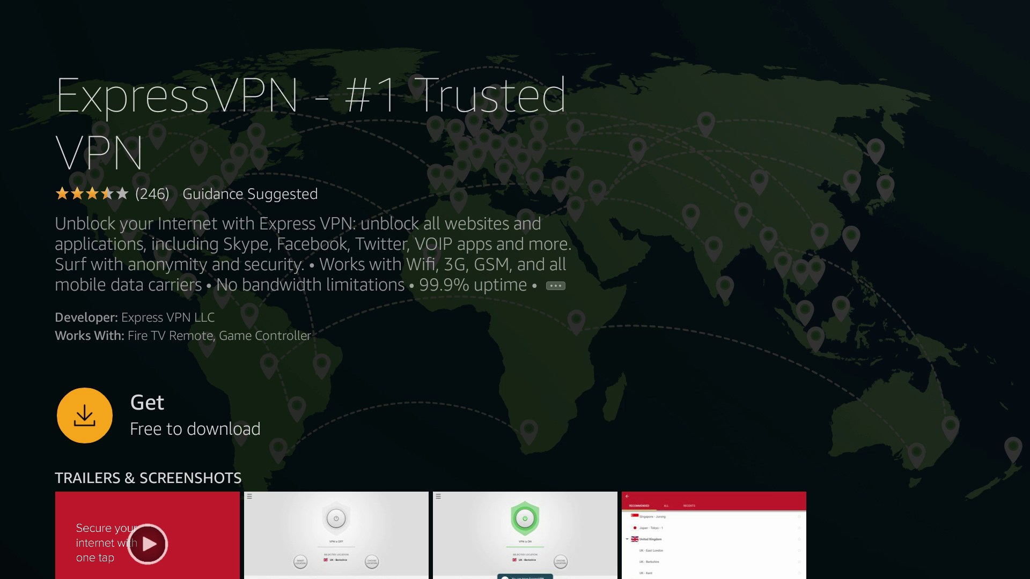
{"action": "key", "text": "Escape"}
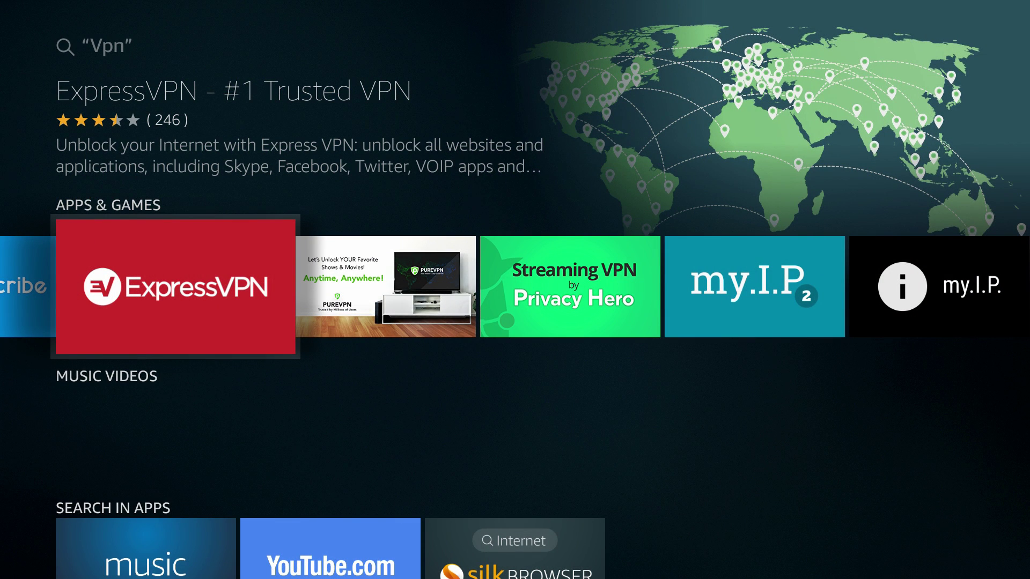
{"action": "key", "text": "Left"}
{"action": "key", "text": "Left"}
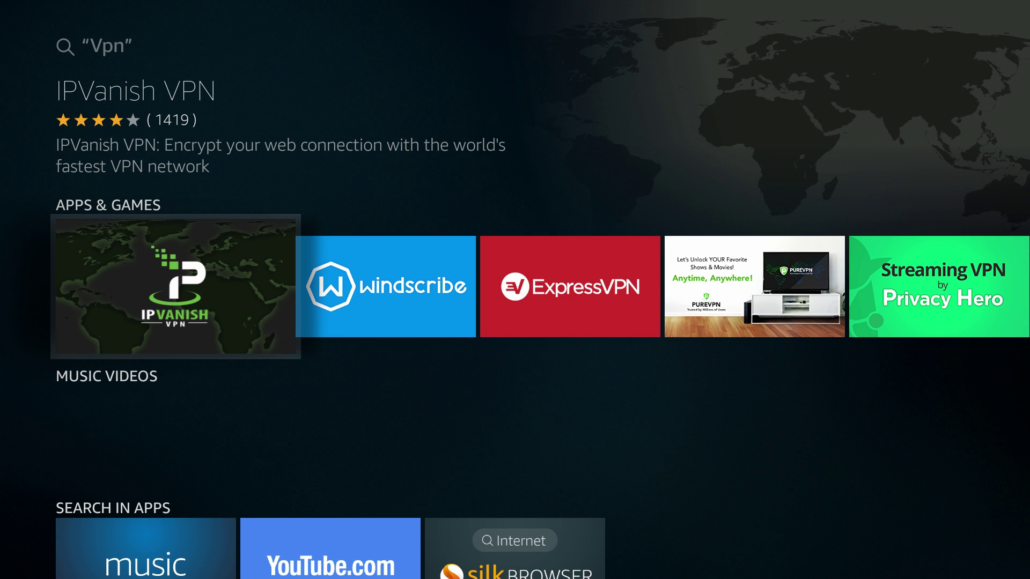
{"action": "key", "text": "Escape"}
{"action": "key", "text": "Escape"}
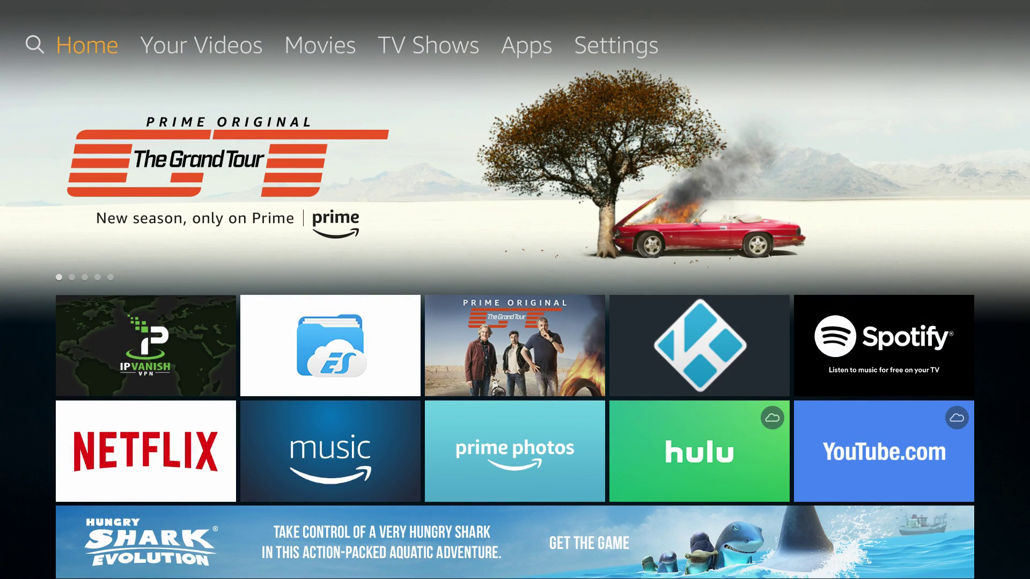
- Go to Settings > Device > Developer options
{"action": "key", "text": "Right"}
{"action": "key", "text": "Right"}
{"action": "key", "text": "Right"}
{"action": "key", "text": "Right"}
{"action": "key", "text": "Right"}
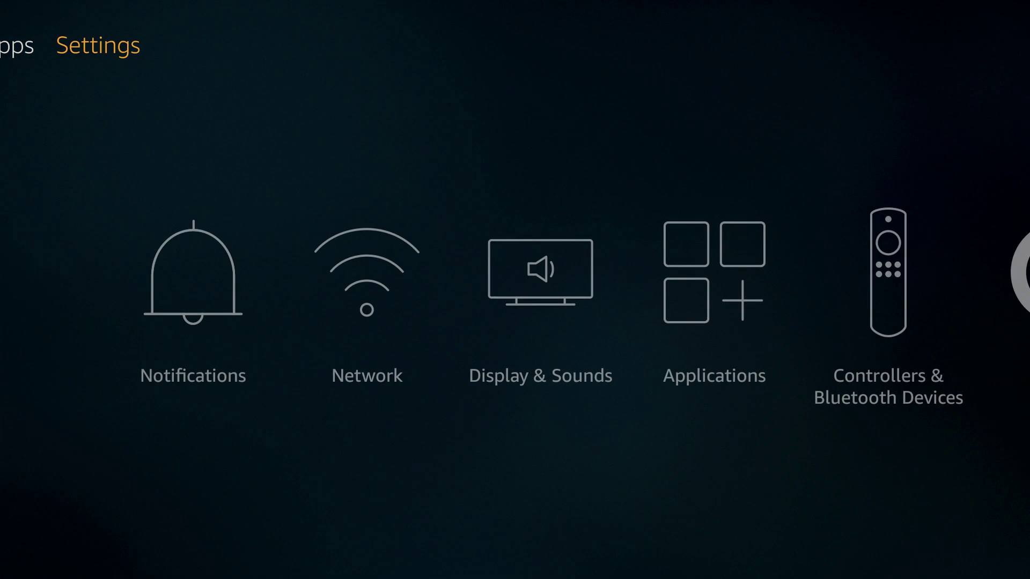
{"action": "key", "text": "Down"}
{"action": "key", "text": "Right"}
{"action": "key", "text": "Right"}
{"action": "key", "text": "Right"}
{"action": "key", "text": "Right"}
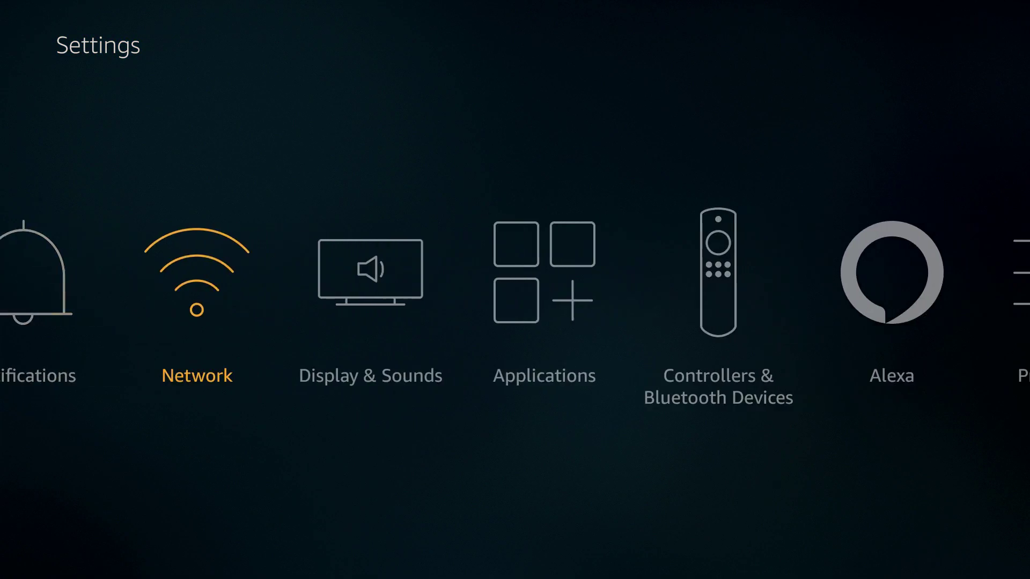
{"action": "key", "text": "Right"}
{"action": "key", "text": "Right"}
{"action": "key", "text": "Right"}
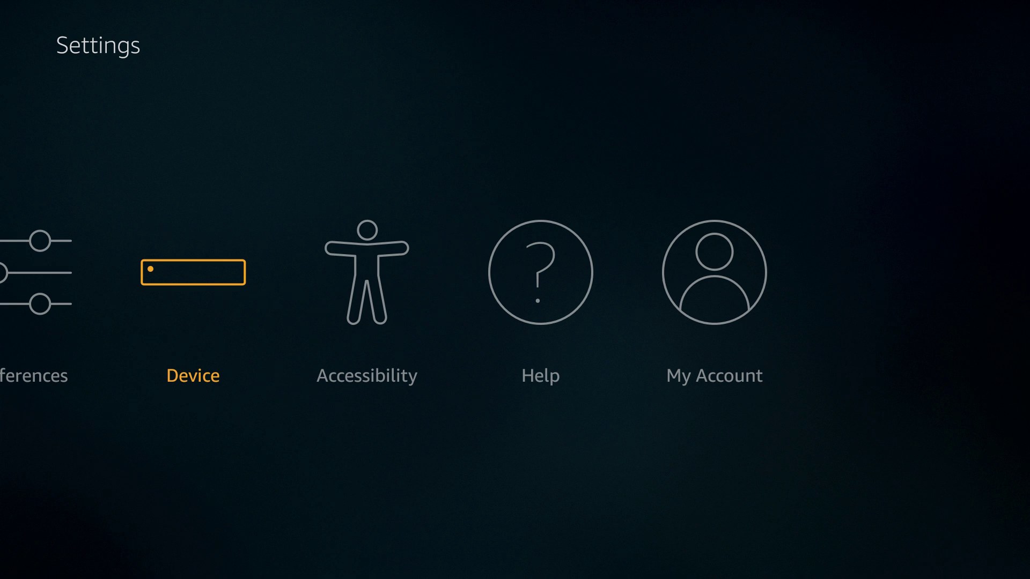
{"action": "key", "text": "Return"}
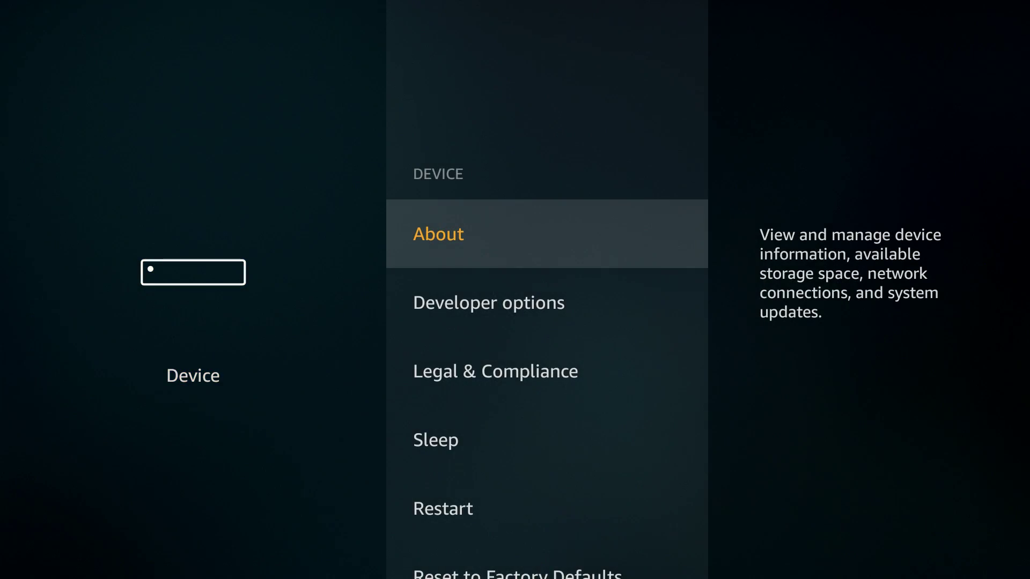
{"action": "key", "text": "Down"}
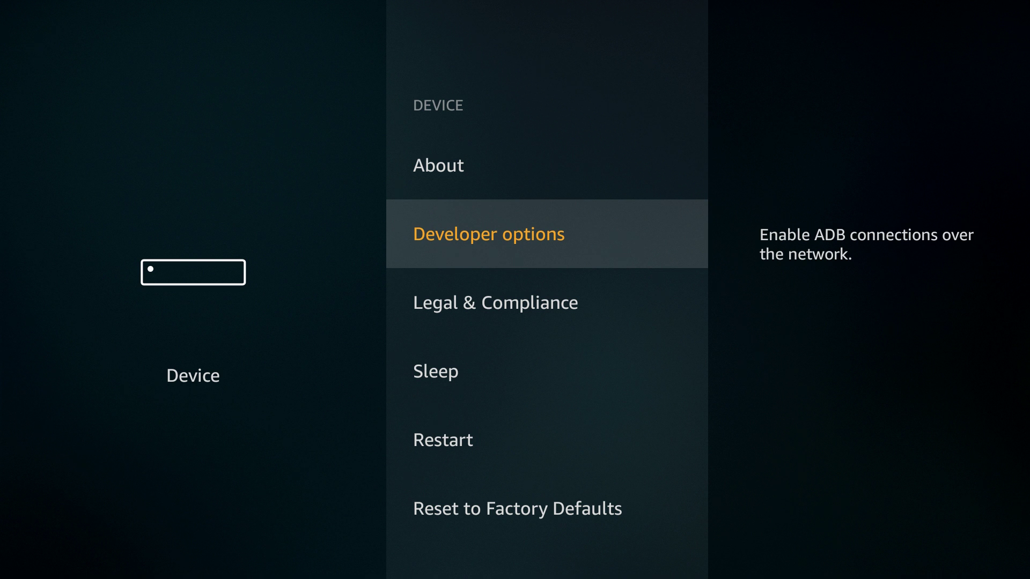
{"action": "key", "text": "Return"}
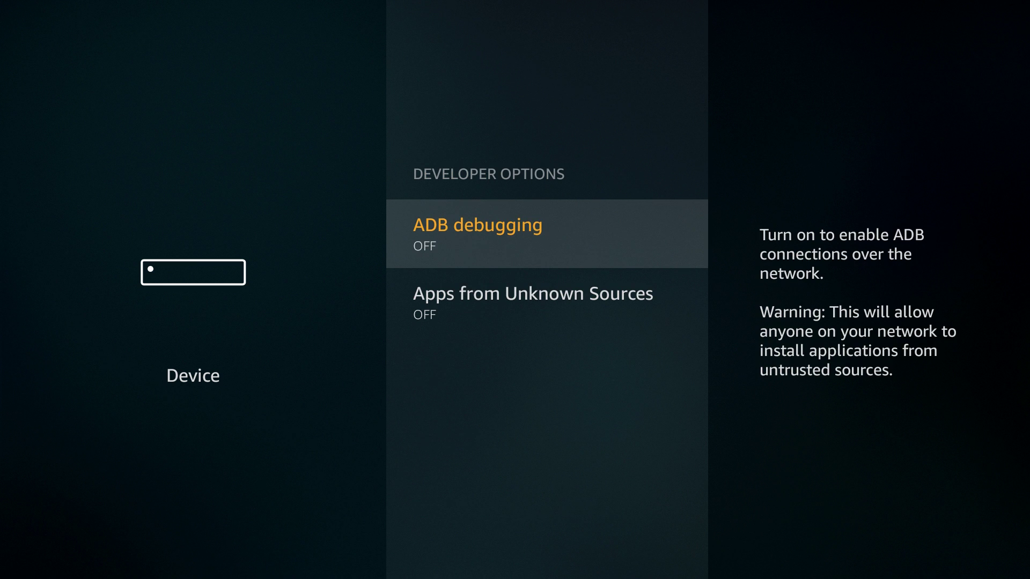
- Turn on ADB debugging and Apps from Unknown Sources, then return Home
{"action": "key", "text": "Return"}
{"action": "key", "text": "Down"}
{"action": "key", "text": "Return"}
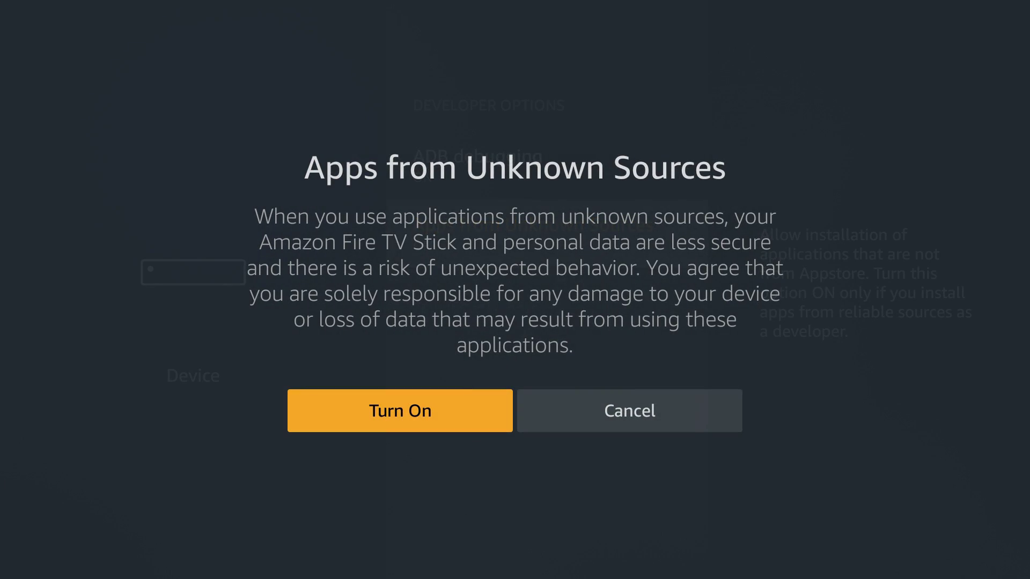
{"action": "key", "text": "Return"}
{"action": "key", "text": "Home"}
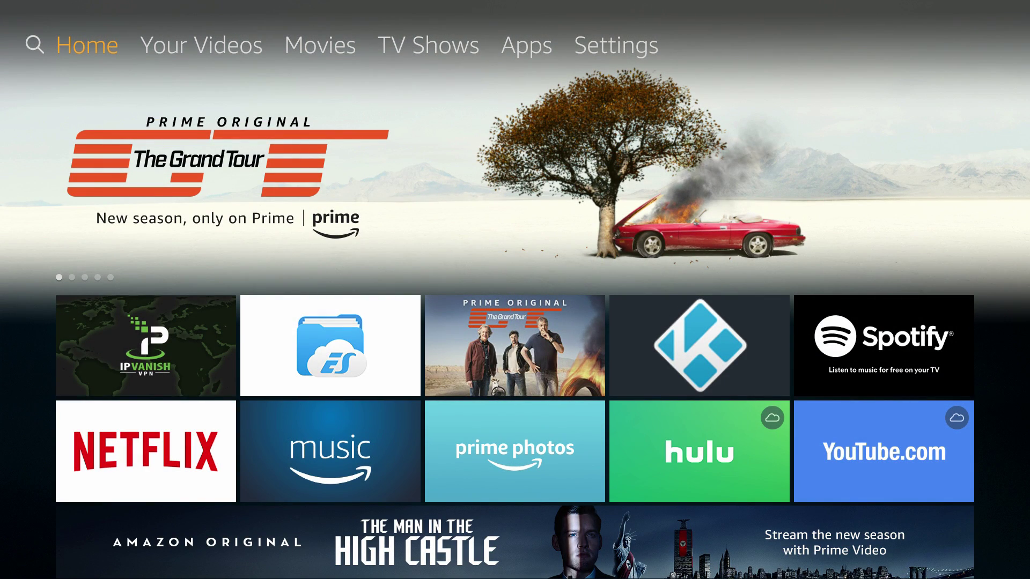
- Search the store for 'Downloader' and open its app page
{"action": "key", "text": "Left"}
{"action": "key", "text": "Return"}
{"action": "type", "text": "Do"}
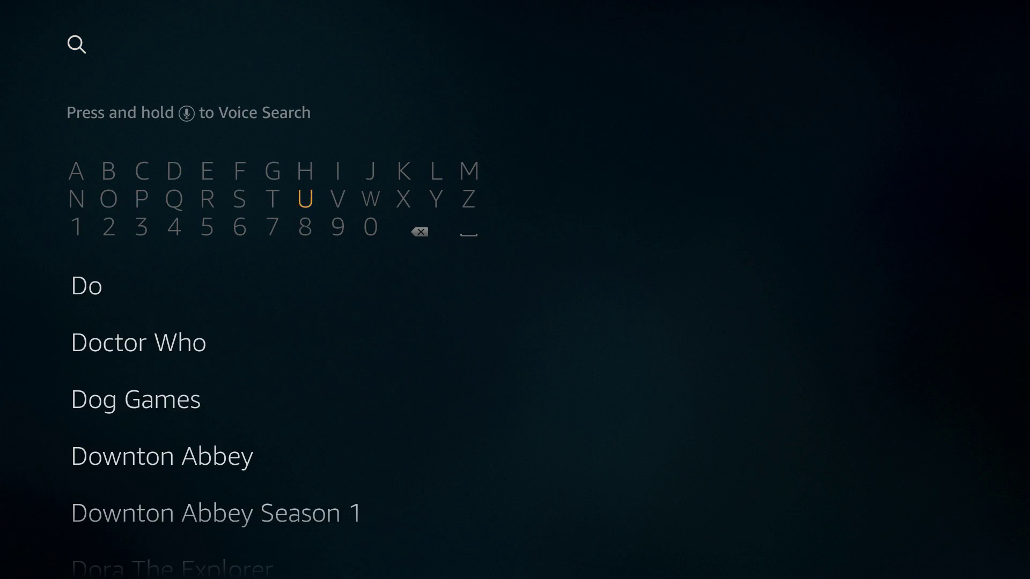
{"action": "type", "text": "wnloader"}
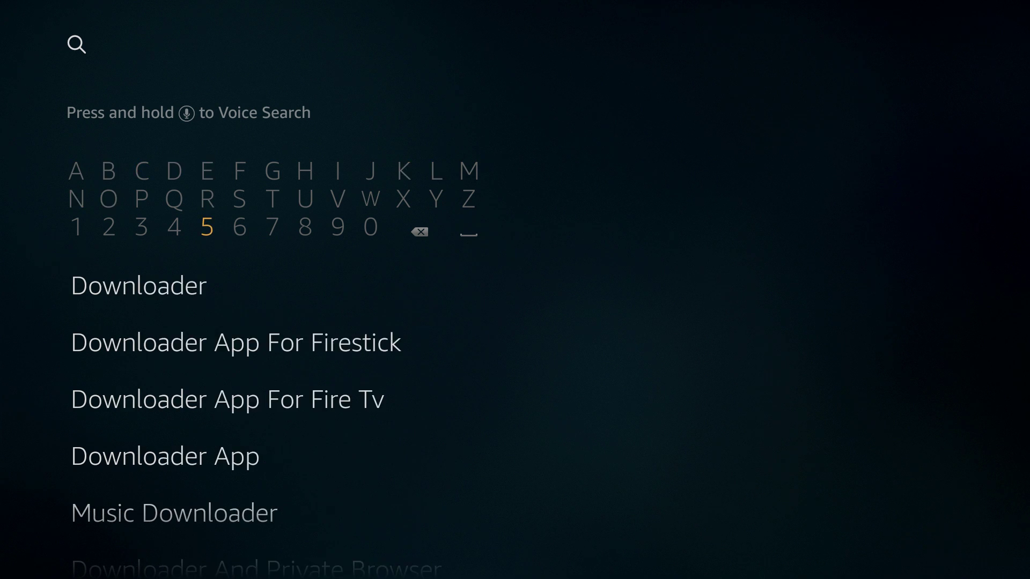
{"action": "key", "text": "Down"}
{"action": "key", "text": "Return"}
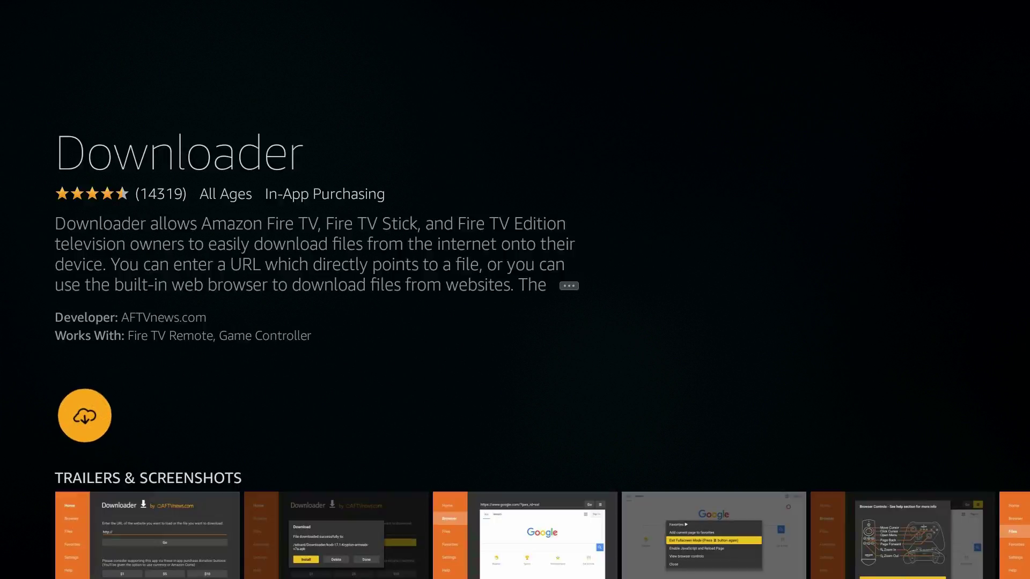
- Install Downloader, launch it, and dismiss the update notes with OK
{"action": "key", "text": "Return"}
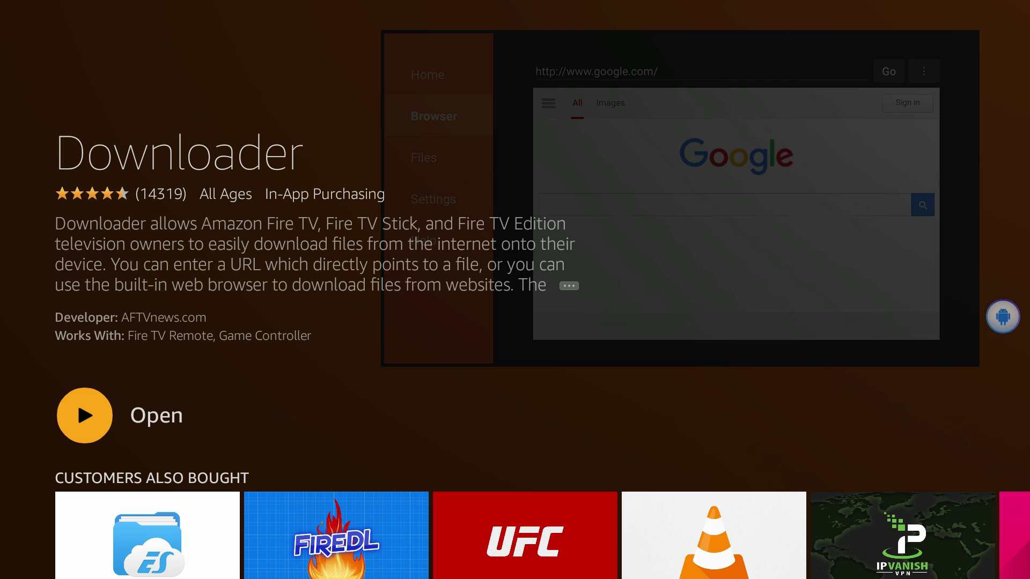
{"action": "key", "text": "Return"}
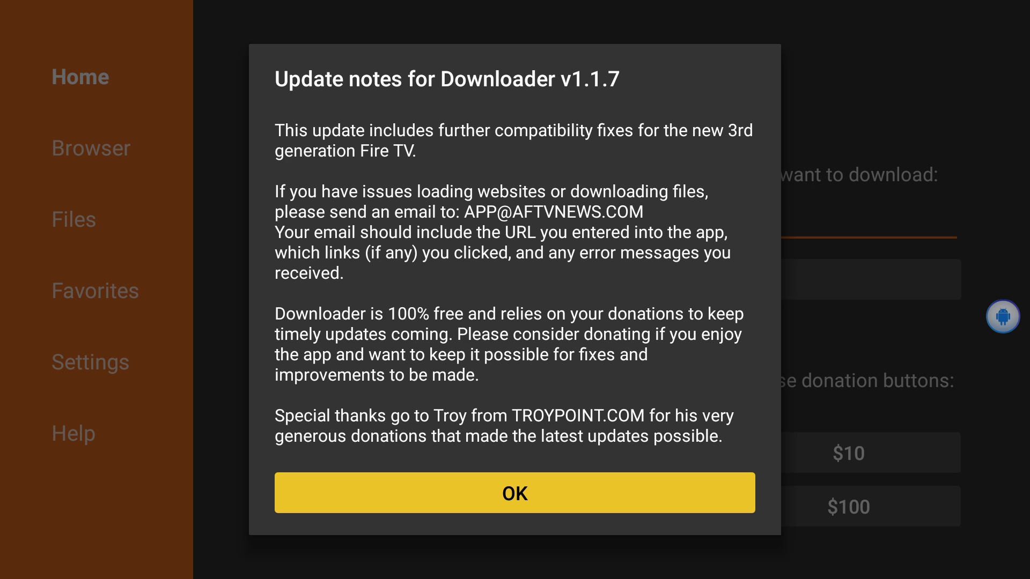
{"action": "key", "text": "Return"}
- Enter 'nordvpn.com' in Downloader's web address field
{"action": "key", "text": "Left"}
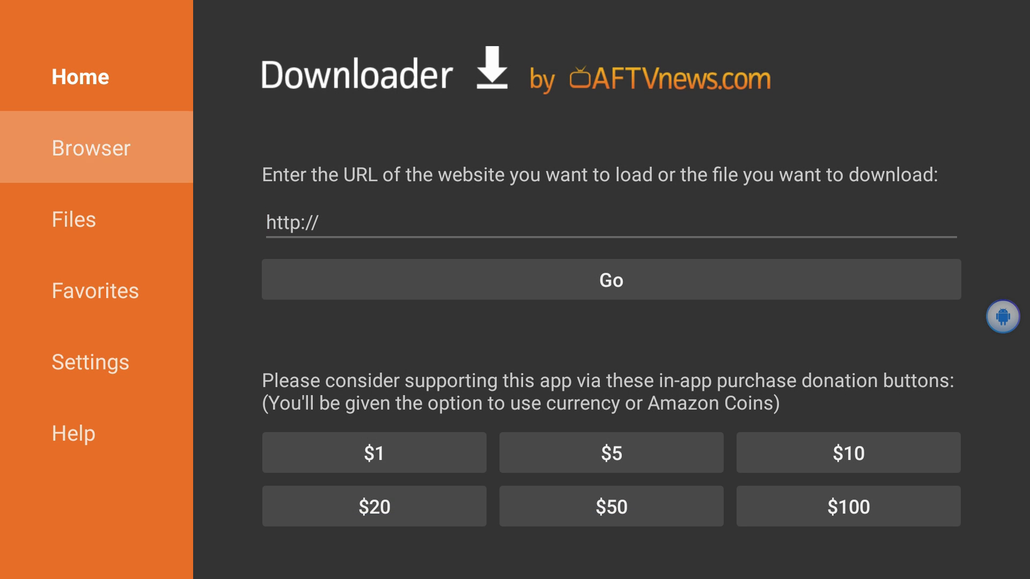
{"action": "key", "text": "Right"}
{"action": "key", "text": "Return"}
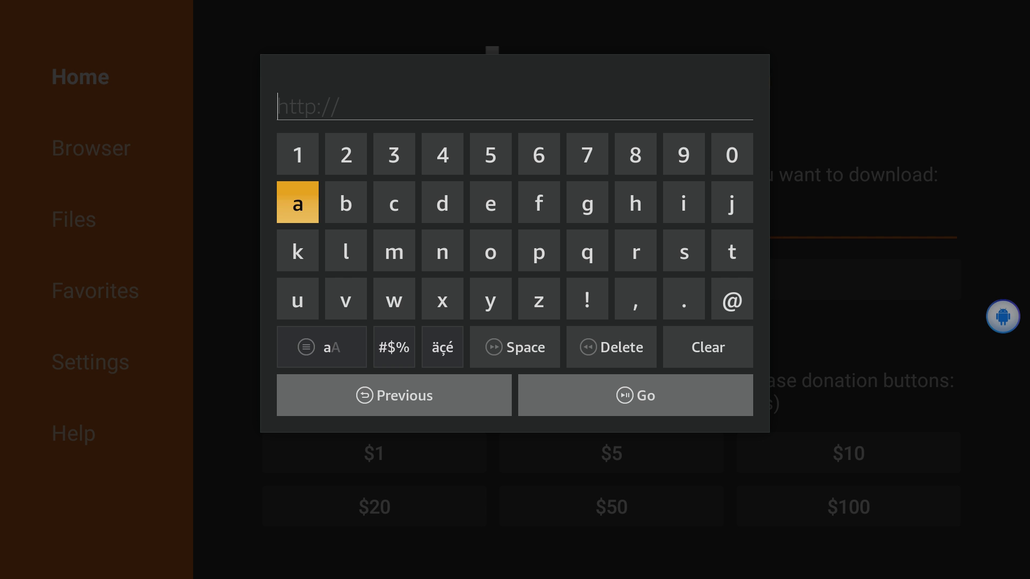
{"action": "key", "text": "Right"}
{"action": "key", "text": "Right"}
{"action": "key", "text": "Down"}
{"action": "key", "text": "Right"}
{"action": "key", "text": "Return"}
{"action": "key", "text": "Right"}
{"action": "key", "text": "Return"}
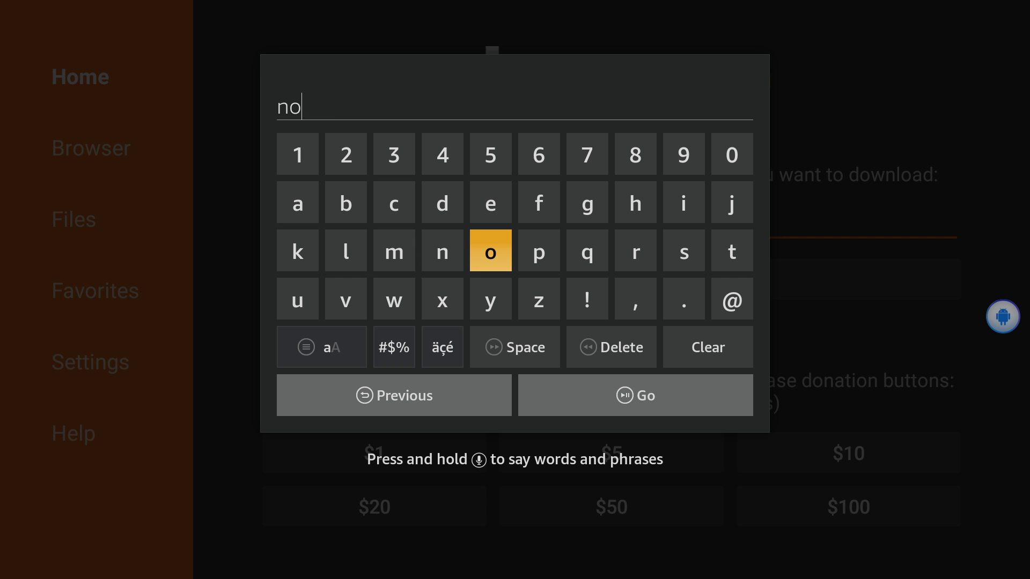
{"action": "key", "text": "Right"}
{"action": "key", "text": "Right"}
{"action": "key", "text": "Right"}
{"action": "type", "text": "rdvpn"}
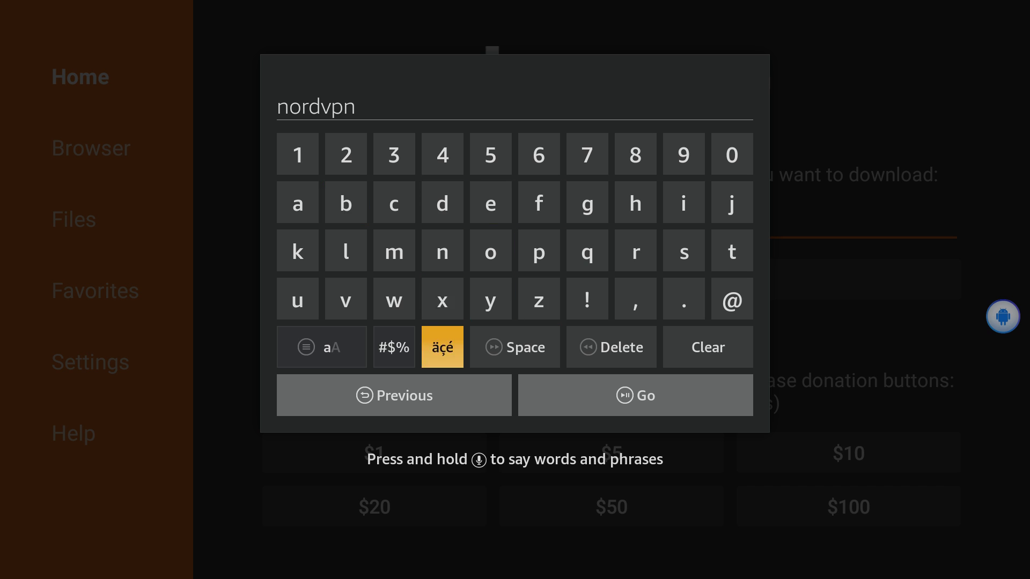
{"action": "type", "text": ".com"}
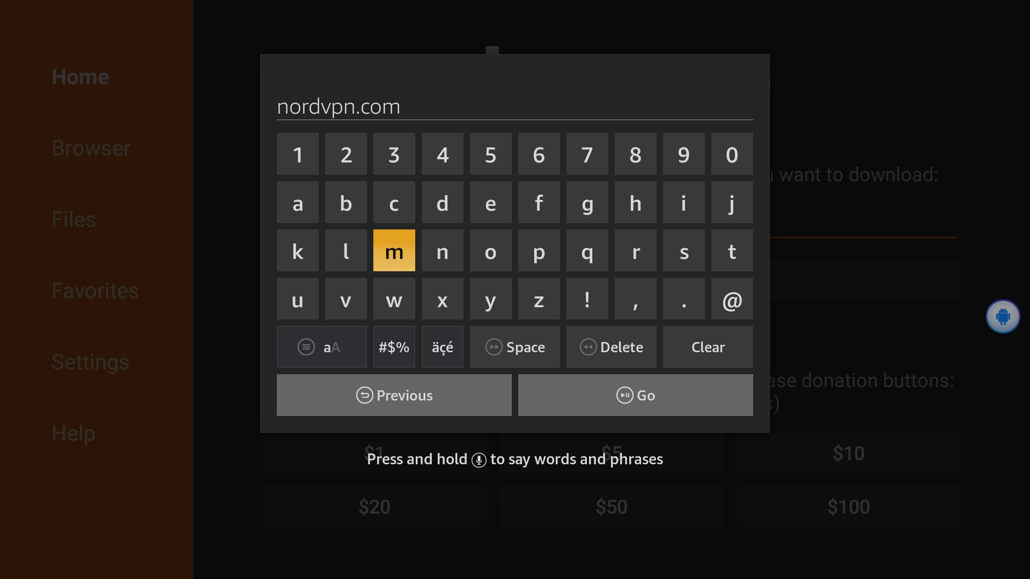
- Extend the address to nordvpn.com/download/android and press Go
{"action": "key", "text": "Down"}
{"action": "key", "text": "Return"}
{"action": "type", "text": "/"}
{"action": "key", "text": "Return"}
{"action": "type", "text": "download/"}
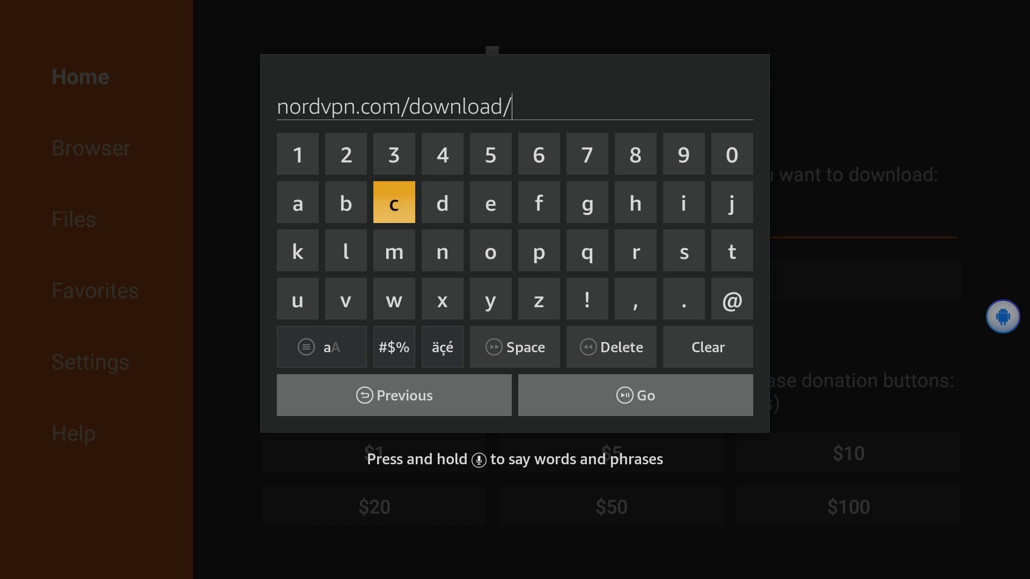
{"action": "type", "text": "android"}
{"action": "key", "text": "Down"}
{"action": "key", "text": "Down"}
{"action": "key", "text": "Down"}
{"action": "key", "text": "Down"}
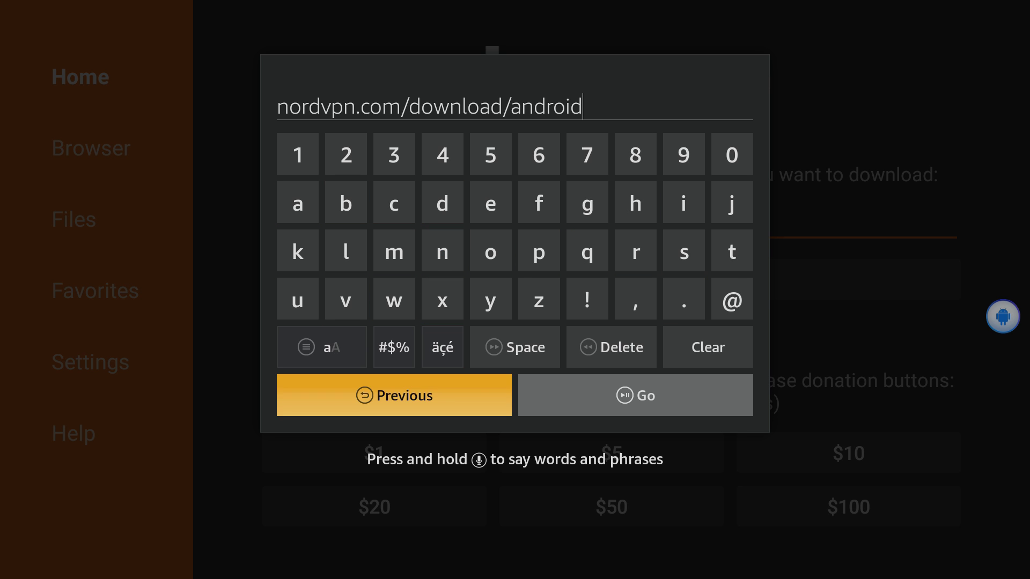
{"action": "key", "text": "Right"}
{"action": "key", "text": "Return"}
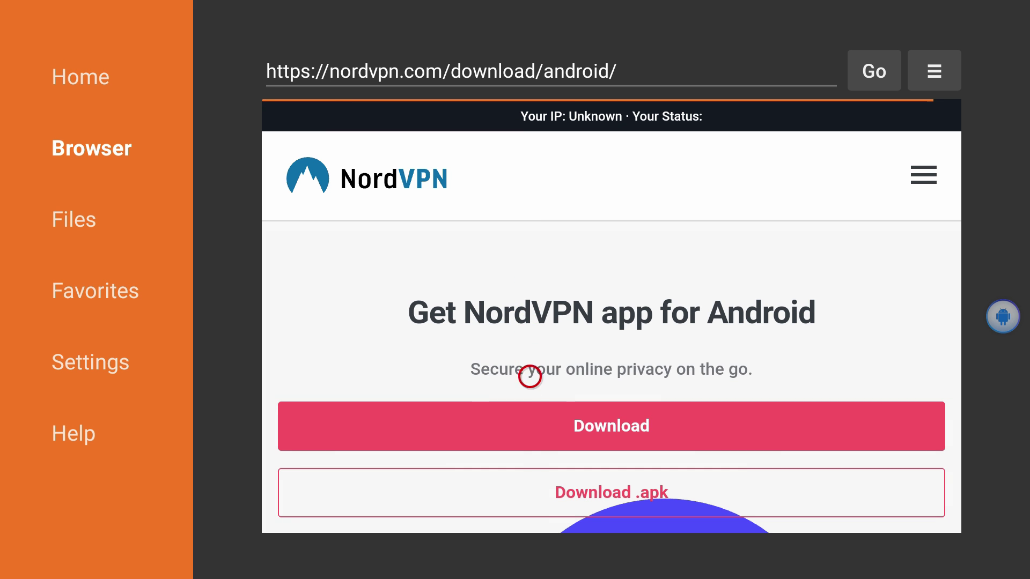
- Download the NordVPN .apk and choose INSTALL on the permissions screen
{"action": "scroll", "coordinate": [529, 499], "scroll_direction": "down", "scroll_amount": 1}
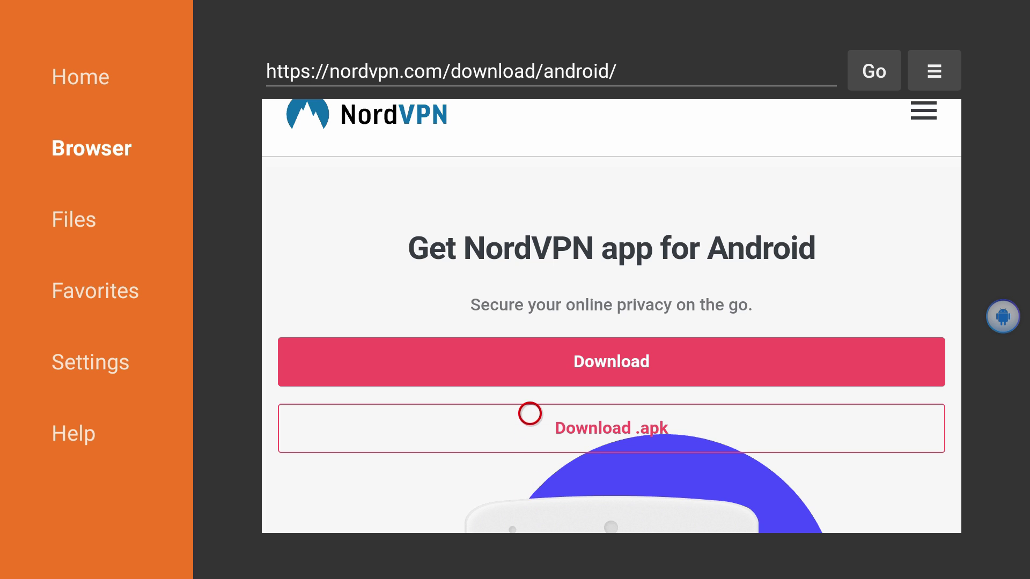
{"action": "left_click", "coordinate": [530, 414]}
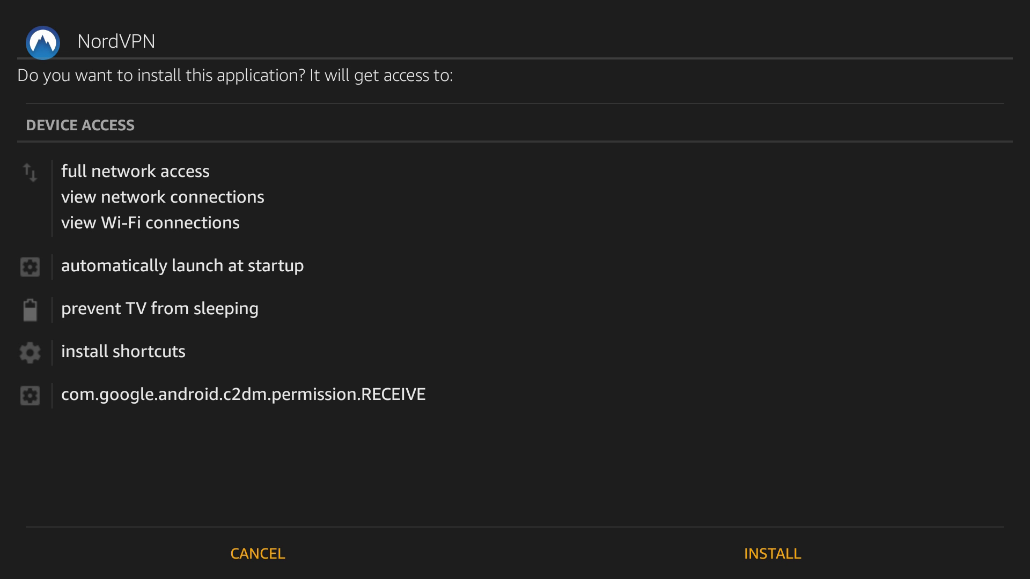
{"action": "key", "text": "Down"}
{"action": "key", "text": "Right"}
{"action": "key", "text": "Return"}
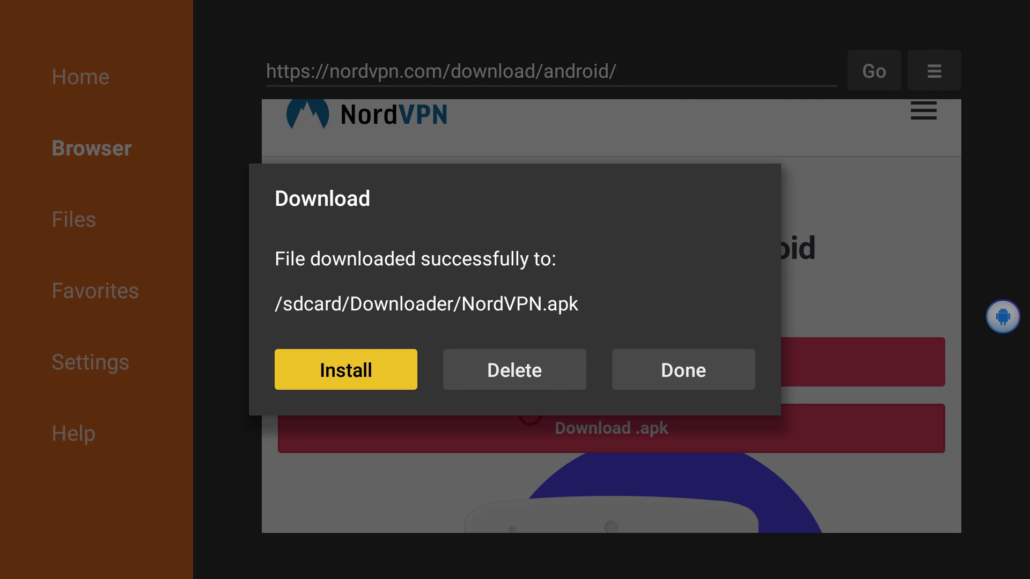
- Choose Done on the download dialog and return to the Home screen
{"action": "key", "text": "Right"}
{"action": "key", "text": "Right"}
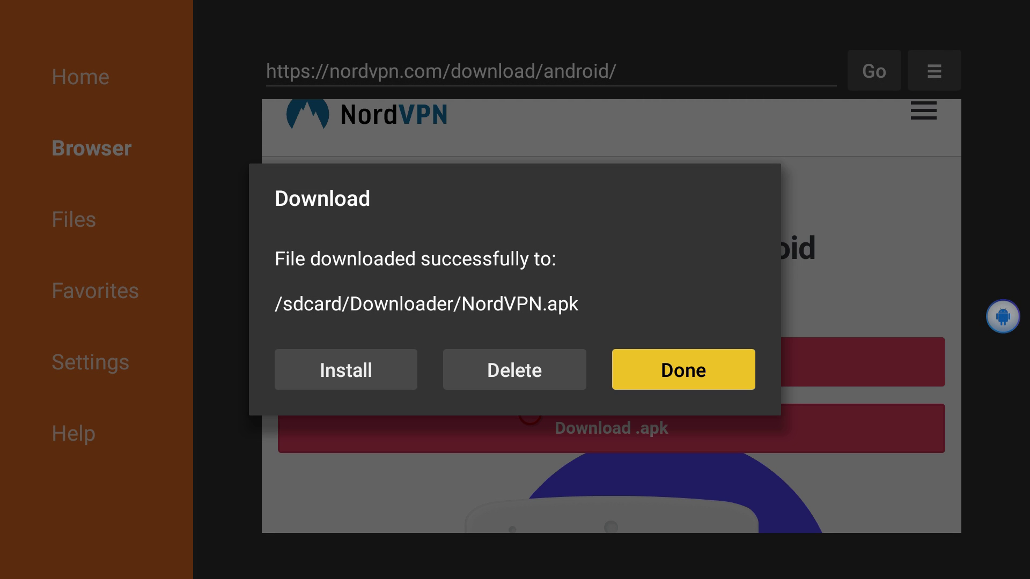
{"action": "key", "text": "Return"}
{"action": "key", "text": "Home"}
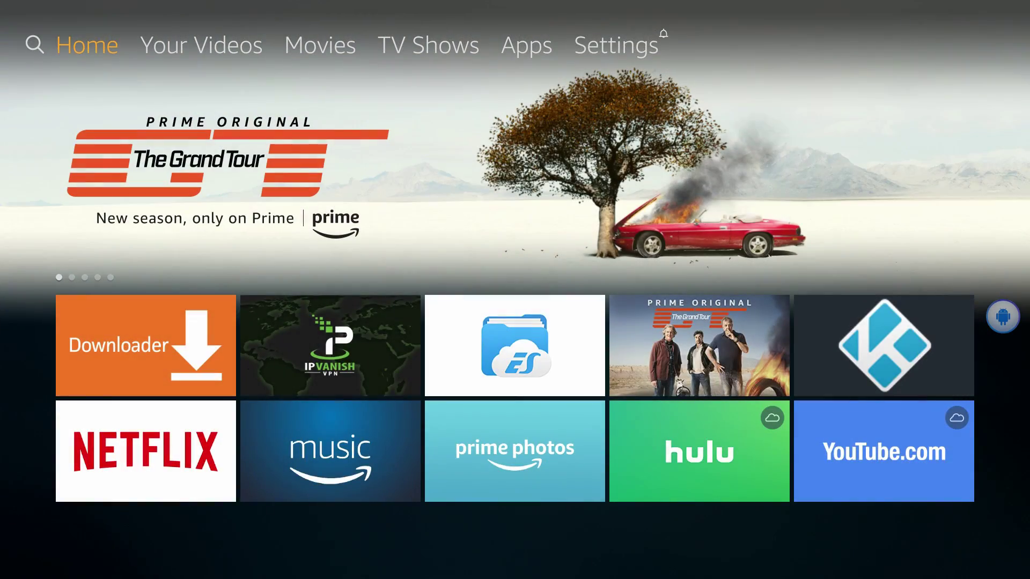
- Open Settings > Applications > Manage Installed Applications
{"action": "key", "text": "Right"}
{"action": "key", "text": "Right"}
{"action": "key", "text": "Left"}
{"action": "key", "text": "Left"}
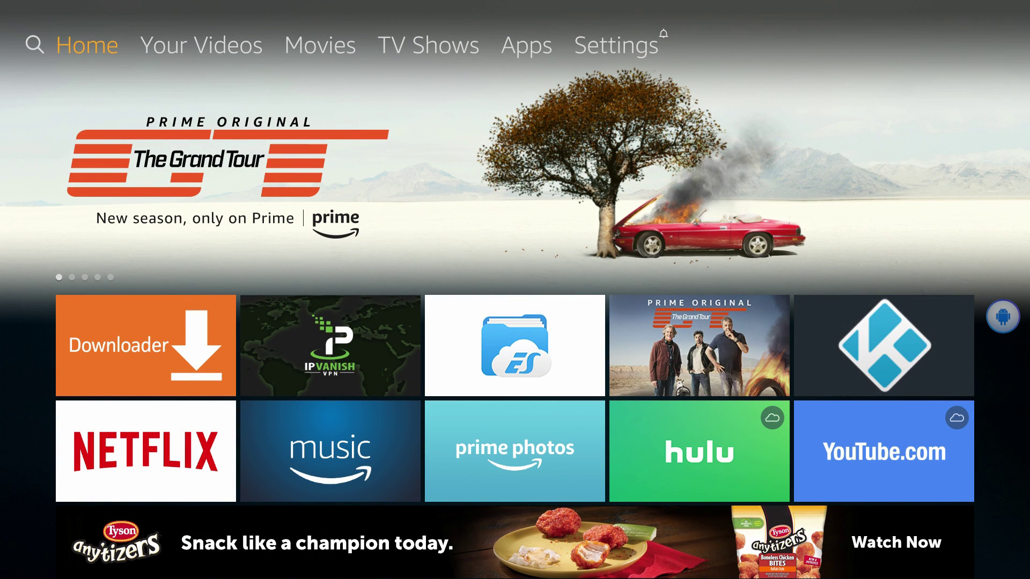
{"action": "key", "text": "Right"}
{"action": "key", "text": "Right"}
{"action": "key", "text": "Right"}
{"action": "key", "text": "Right"}
{"action": "key", "text": "Right"}
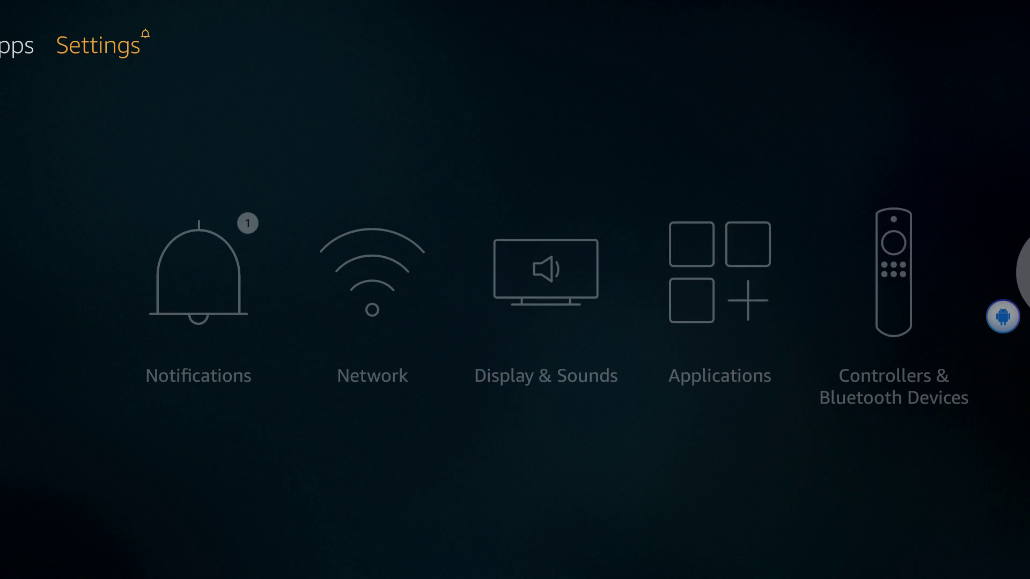
{"action": "key", "text": "Down"}
{"action": "key", "text": "Right"}
{"action": "key", "text": "Right"}
{"action": "key", "text": "Right"}
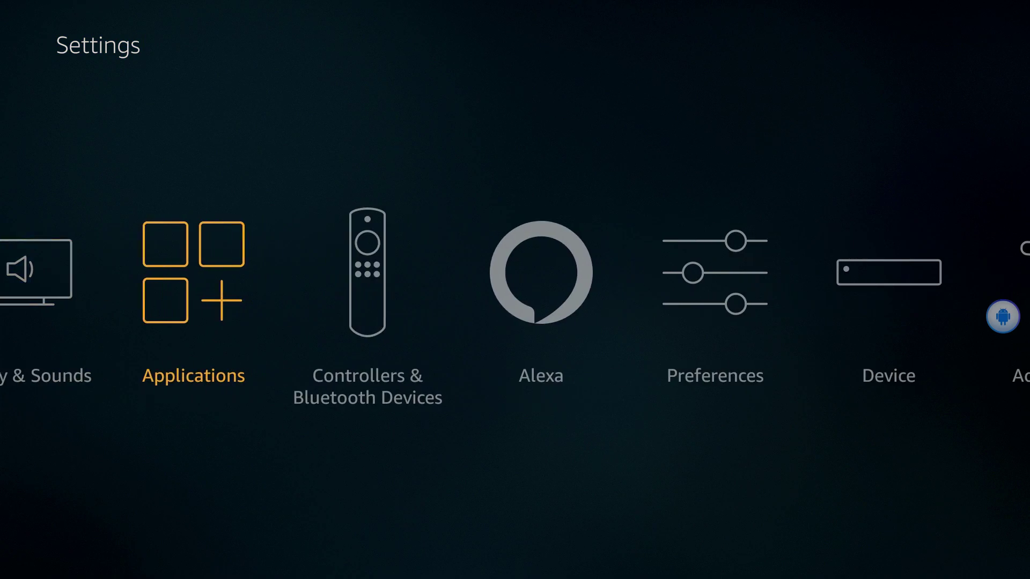
{"action": "key", "text": "Return"}
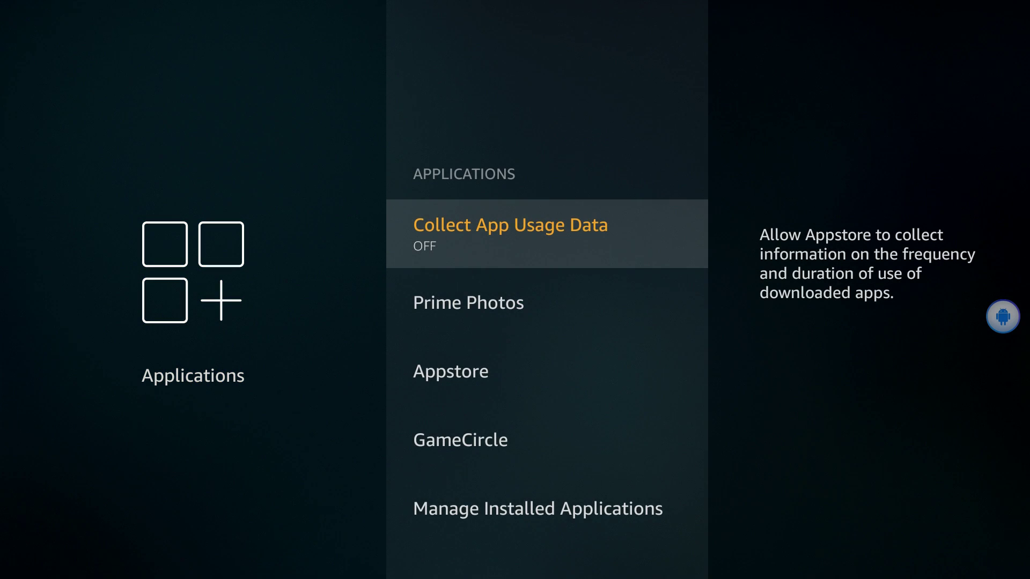
{"action": "key", "text": "Down"}
{"action": "key", "text": "Down"}
{"action": "key", "text": "Down"}
{"action": "key", "text": "Down"}
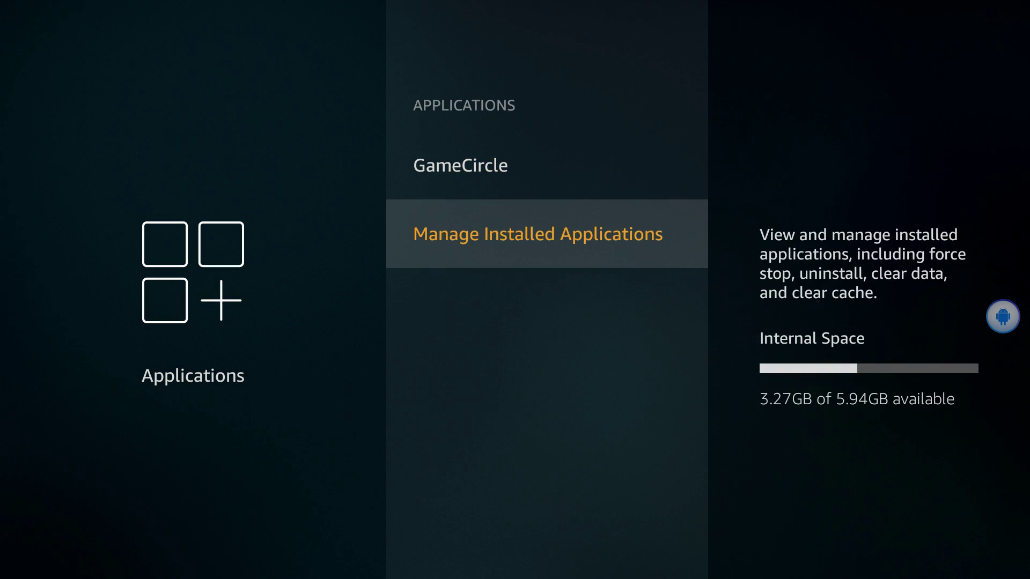
{"action": "key", "text": "Return"}
- Launch NordVPN from its app options and switch to the List tab
{"action": "key", "text": "Down"}
{"action": "key", "text": "Down"}
{"action": "key", "text": "Down"}
{"action": "key", "text": "Down"}
{"action": "key", "text": "Down"}
{"action": "key", "text": "Down"}
{"action": "key", "text": "Down"}
{"action": "key", "text": "Down"}
{"action": "key", "text": "Down"}
{"action": "key", "text": "Down"}
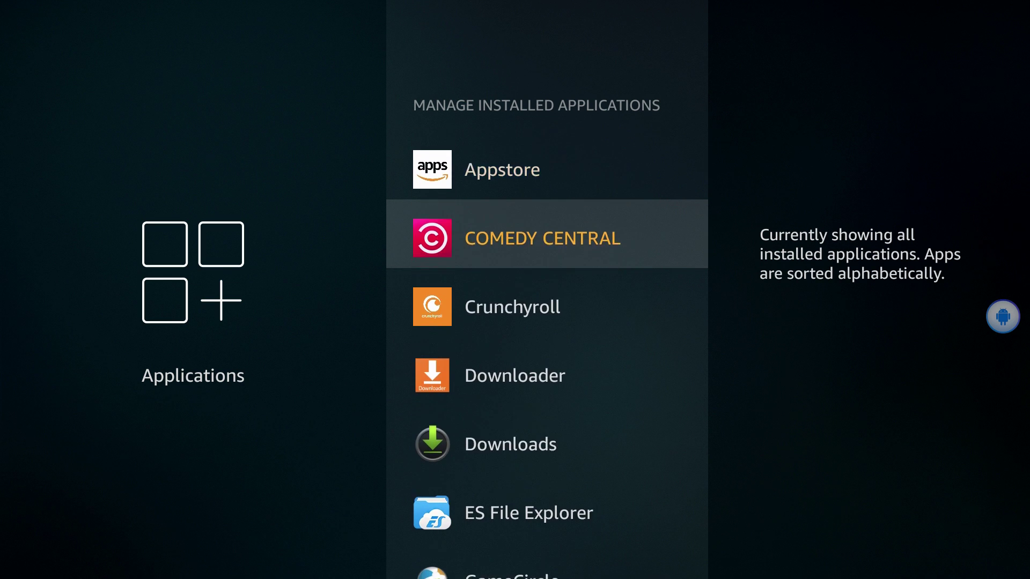
{"action": "key", "text": "Down"}
{"action": "key", "text": "Down"}
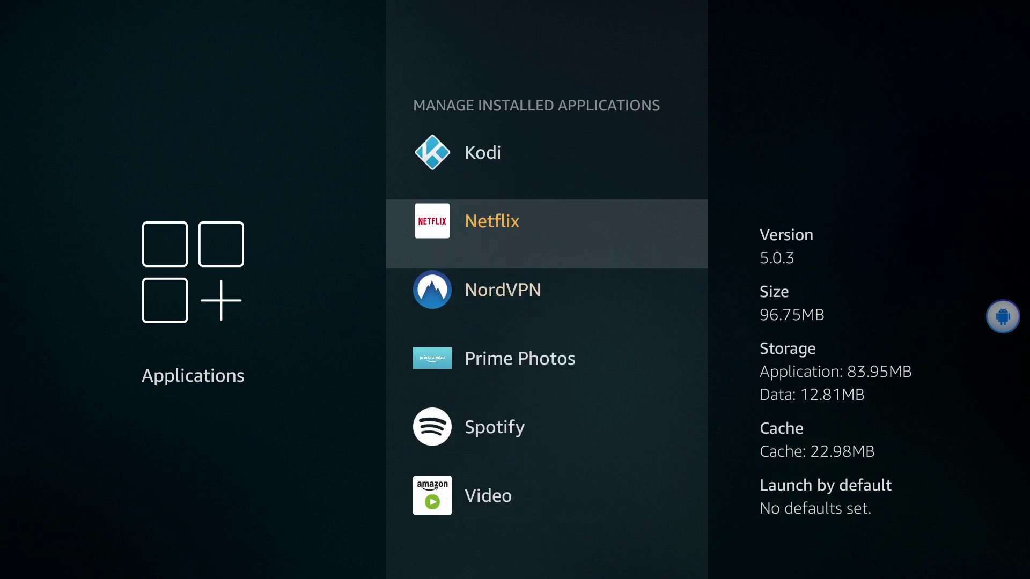
{"action": "key", "text": "Down"}
{"action": "key", "text": "Return"}
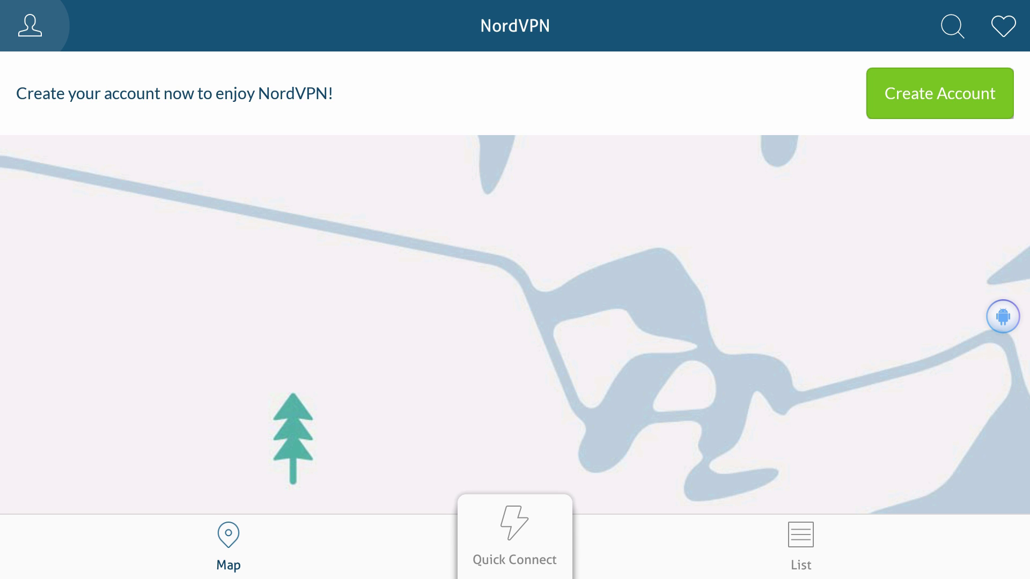
{"action": "left_click", "coordinate": [800, 542]}
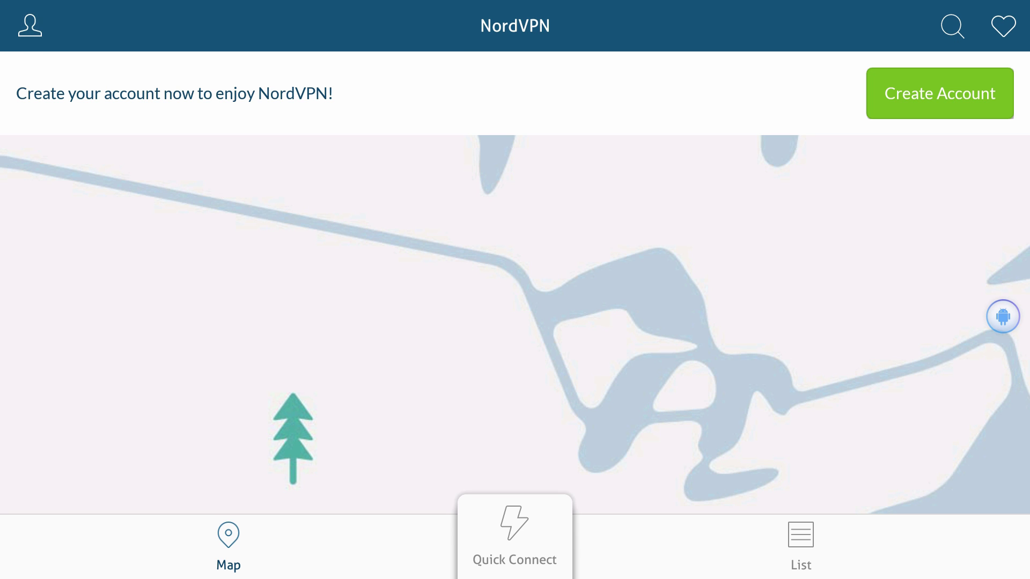
{"action": "left_click", "coordinate": [229, 542]}
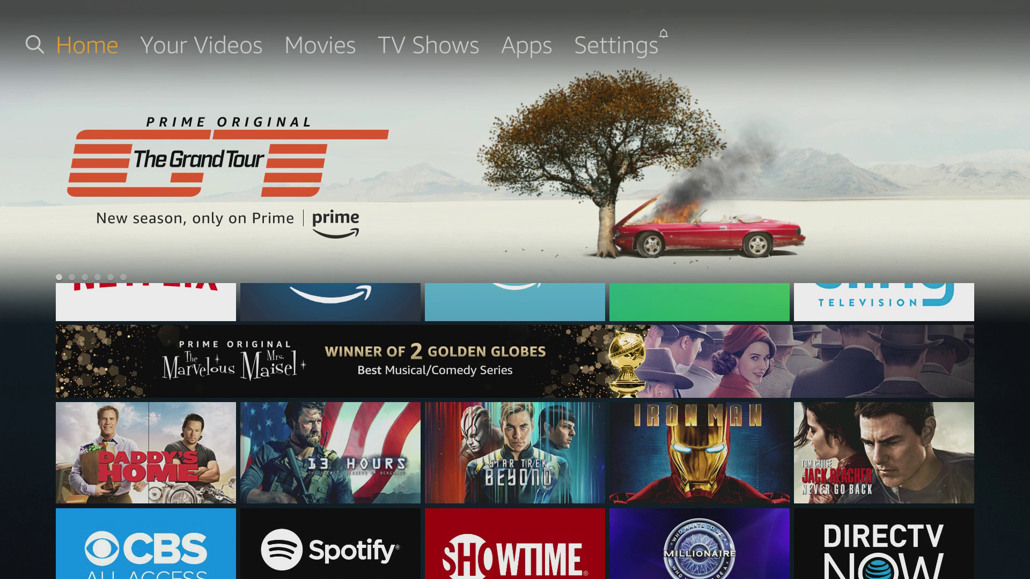
- Spell R-E-M-O-T-E on the search keyboard and run the Remote suggestion
{"action": "key", "text": "Left"}
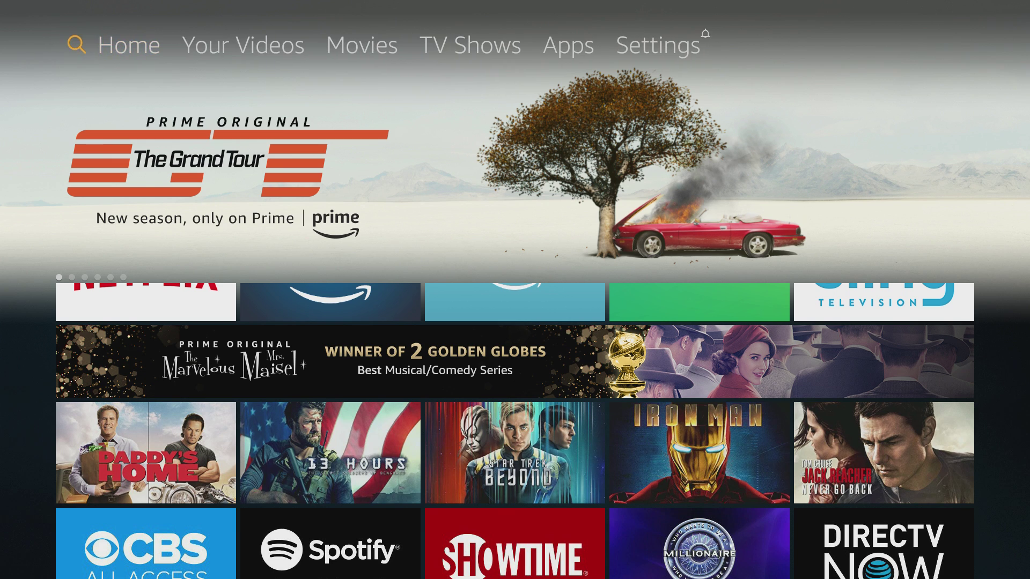
{"action": "key", "text": "Down"}
{"action": "key", "text": "Down"}
{"action": "key", "text": "Right"}
{"action": "key", "text": "Right"}
{"action": "key", "text": "Right"}
{"action": "key", "text": "Right"}
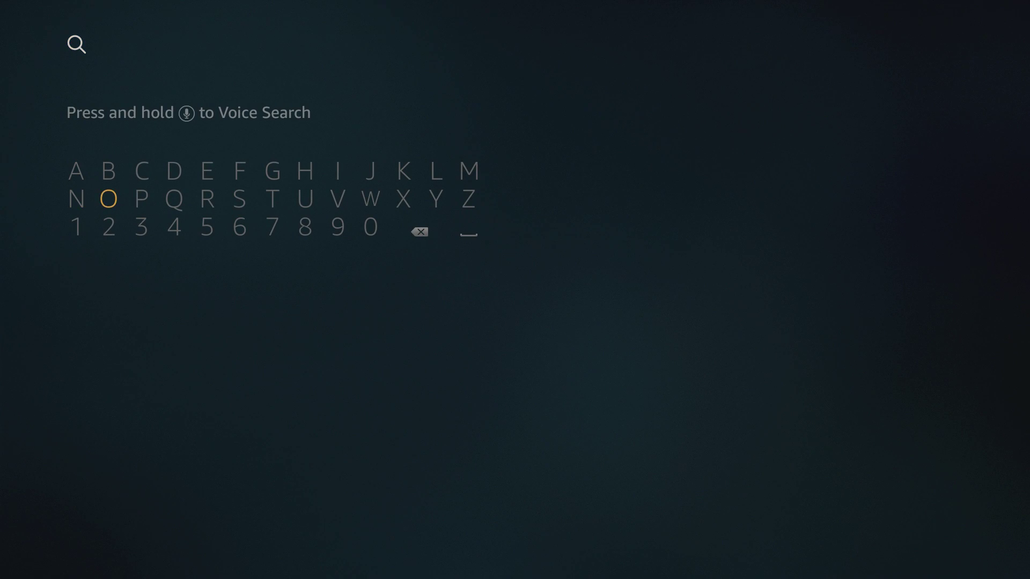
{"action": "key", "text": "Return"}
{"action": "key", "text": "Up"}
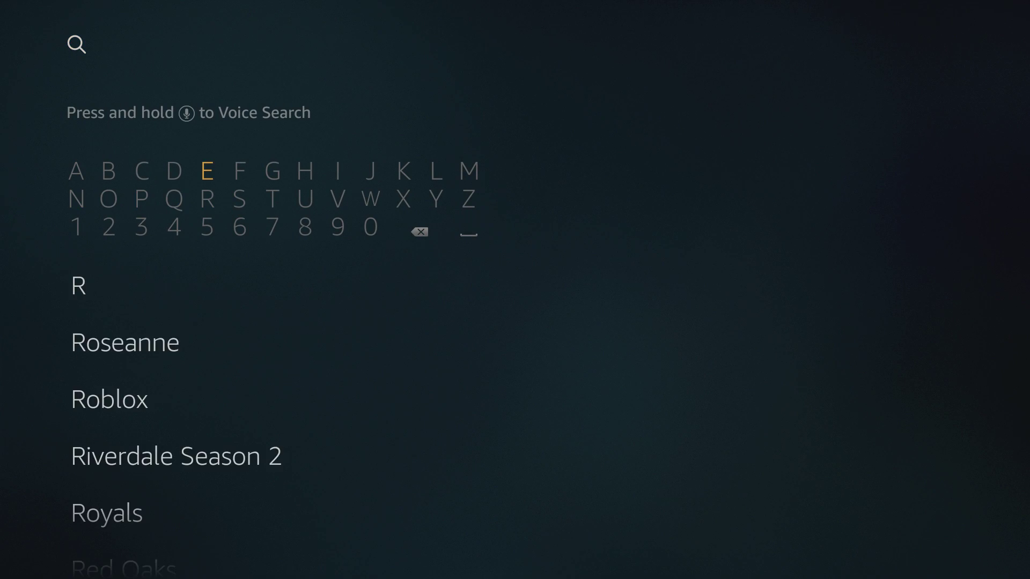
{"action": "key", "text": "Return"}
{"action": "key", "text": "Right"}
{"action": "key", "text": "Right"}
{"action": "key", "text": "Right"}
{"action": "key", "text": "Right"}
{"action": "key", "text": "Right"}
{"action": "key", "text": "Right"}
{"action": "key", "text": "Right"}
{"action": "key", "text": "Right"}
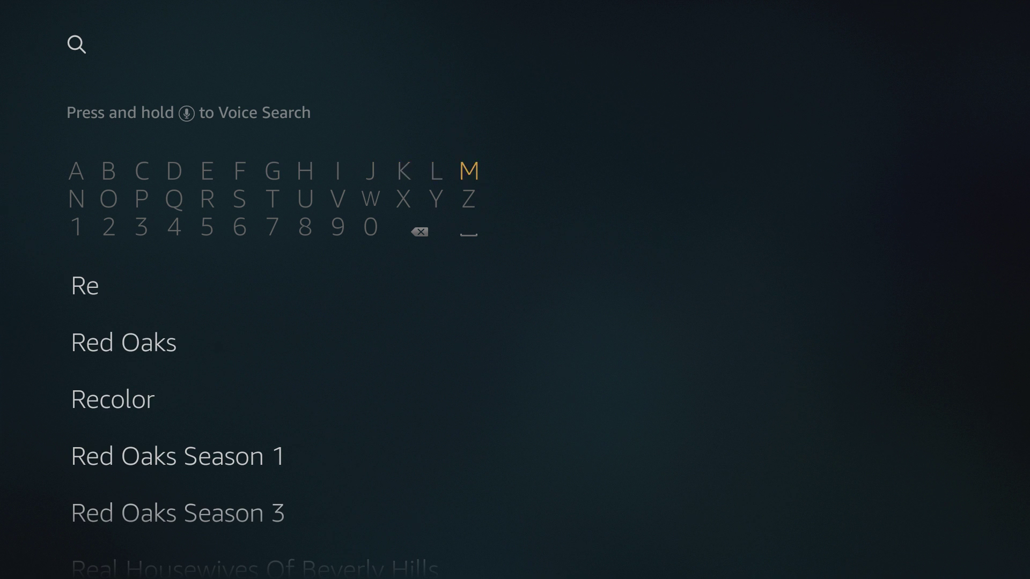
{"action": "key", "text": "Return"}
{"action": "key", "text": "Left"}
{"action": "key", "text": "Down"}
{"action": "key", "text": "Left"}
{"action": "key", "text": "Left"}
{"action": "key", "text": "Left"}
{"action": "key", "text": "Left"}
{"action": "key", "text": "Left"}
{"action": "key", "text": "Left"}
{"action": "key", "text": "Left"}
{"action": "key", "text": "Left"}
{"action": "key", "text": "Left"}
{"action": "key", "text": "Left"}
{"action": "key", "text": "Left"}
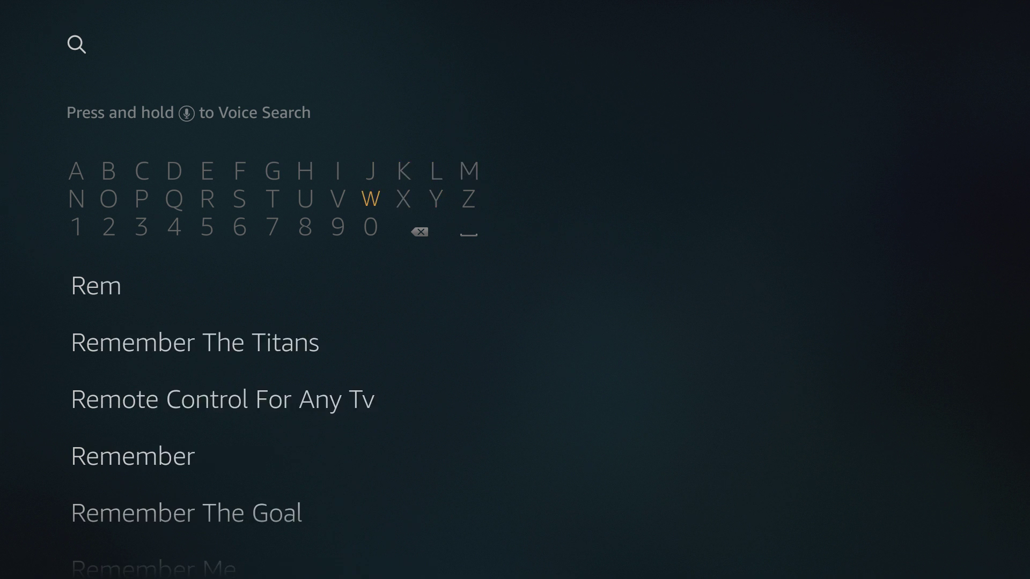
{"action": "key", "text": "Right"}
{"action": "key", "text": "Return"}
{"action": "key", "text": "Right"}
{"action": "key", "text": "Right"}
{"action": "key", "text": "Right"}
{"action": "key", "text": "Right"}
{"action": "key", "text": "Right"}
{"action": "key", "text": "Return"}
{"action": "key", "text": "Left"}
{"action": "key", "text": "Left"}
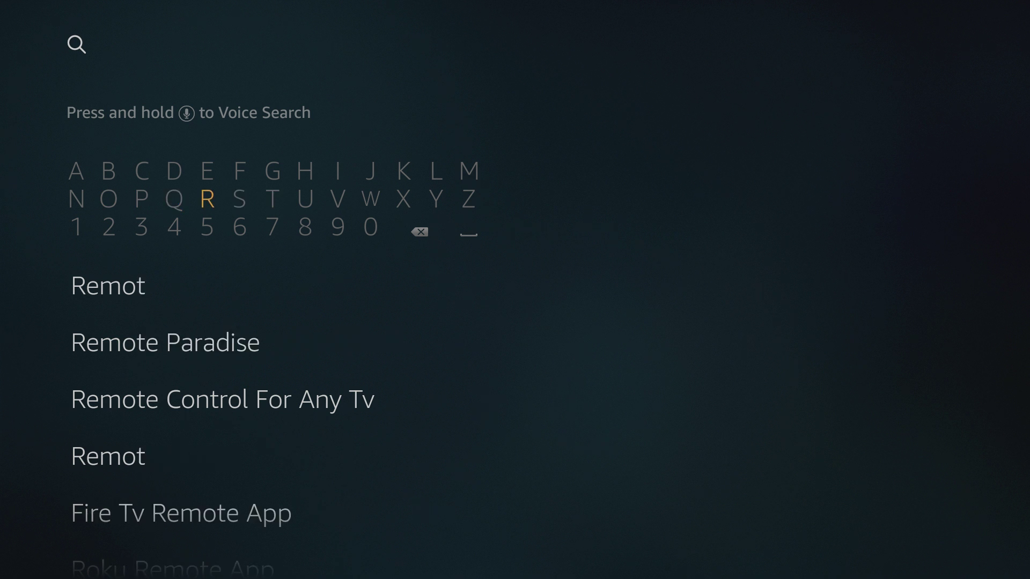
{"action": "key", "text": "Up"}
{"action": "key", "text": "Return"}
{"action": "key", "text": "Down"}
{"action": "key", "text": "Down"}
{"action": "key", "text": "Down"}
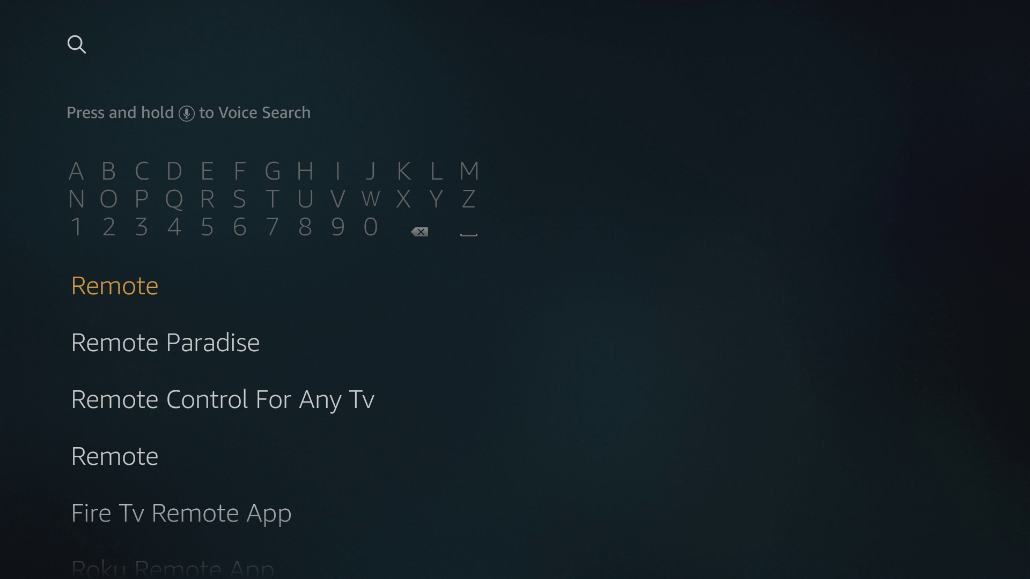
{"action": "key", "text": "Return"}
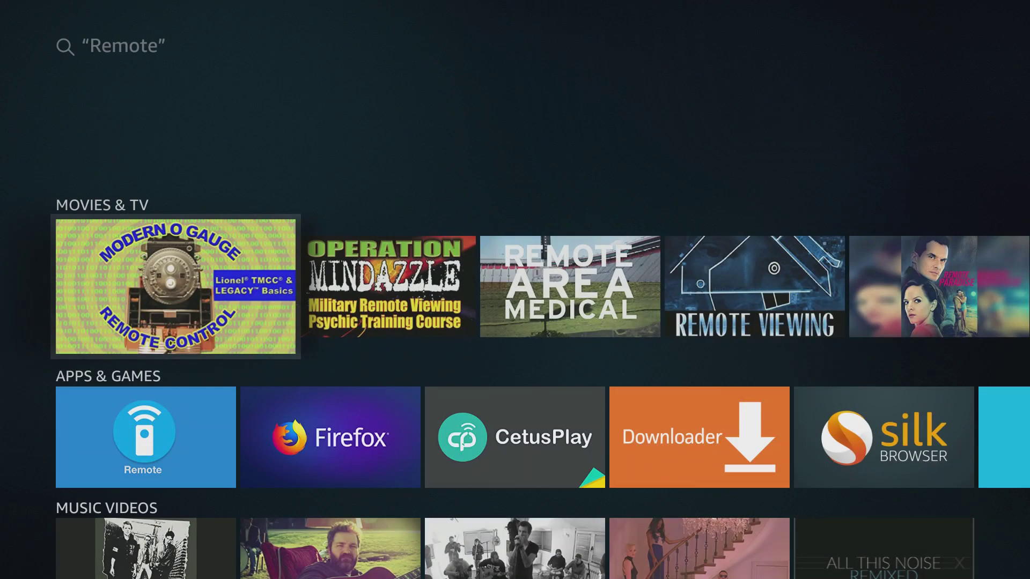
- Download Remote for Fire TV from its app page and dismiss the 'You got an app!' notice
{"action": "key", "text": "Down"}
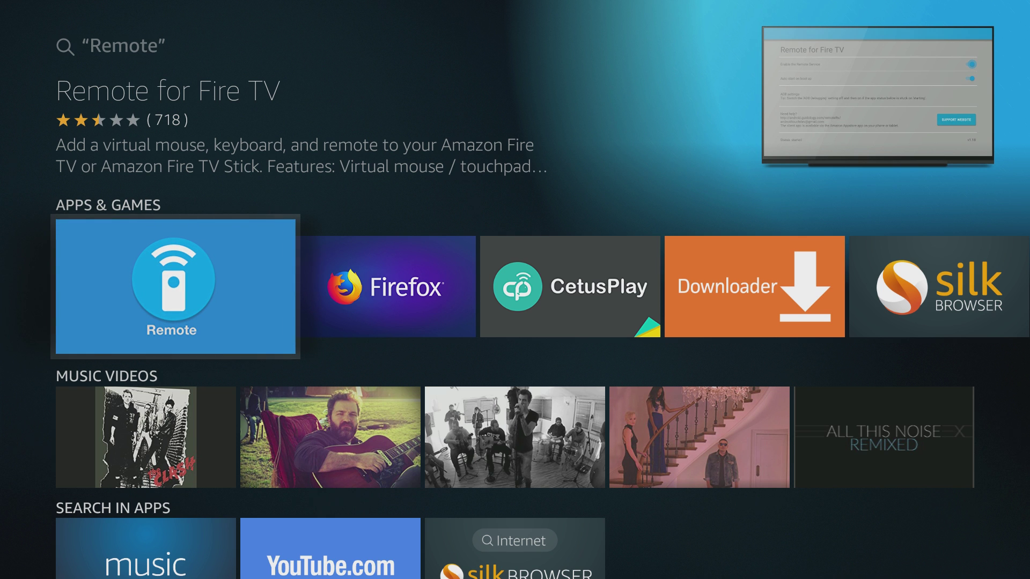
{"action": "key", "text": "Return"}
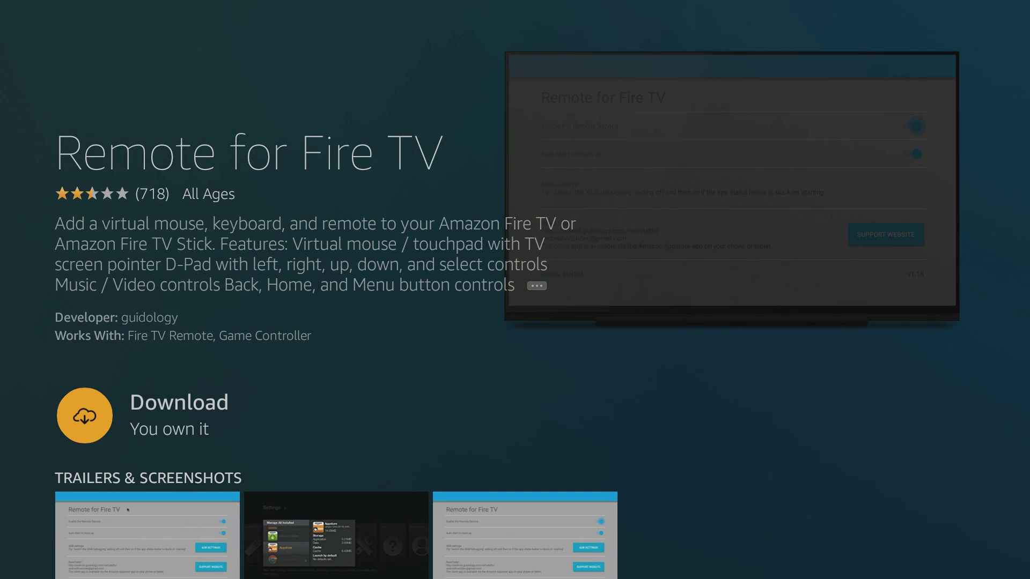
{"action": "key", "text": "Down"}
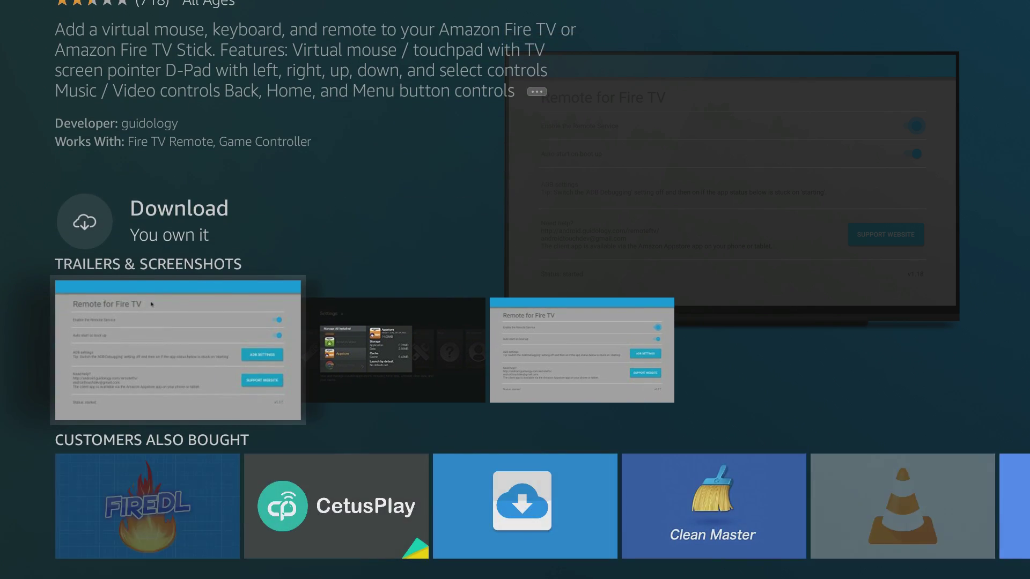
{"action": "key", "text": "Up"}
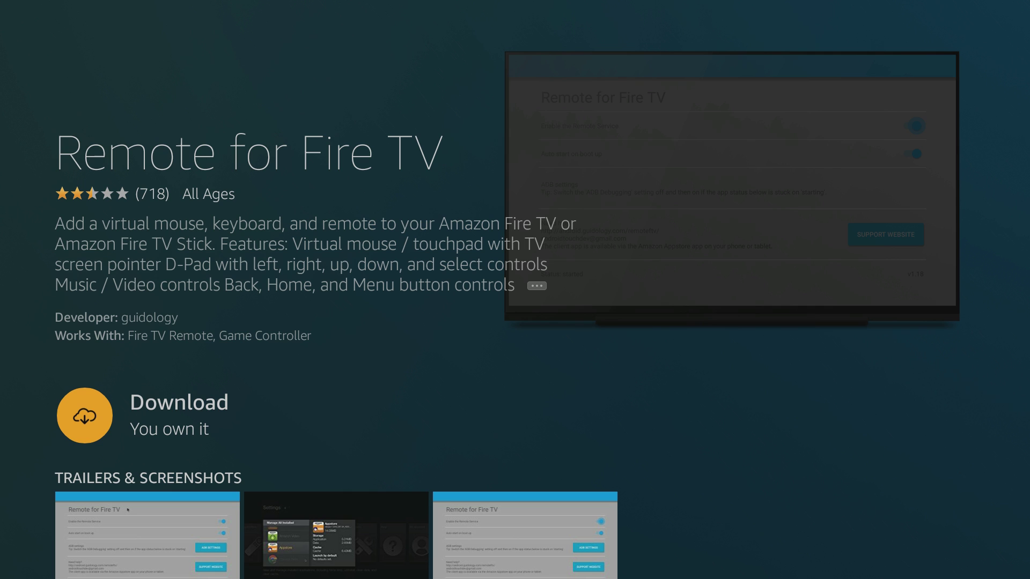
{"action": "key", "text": "Return"}
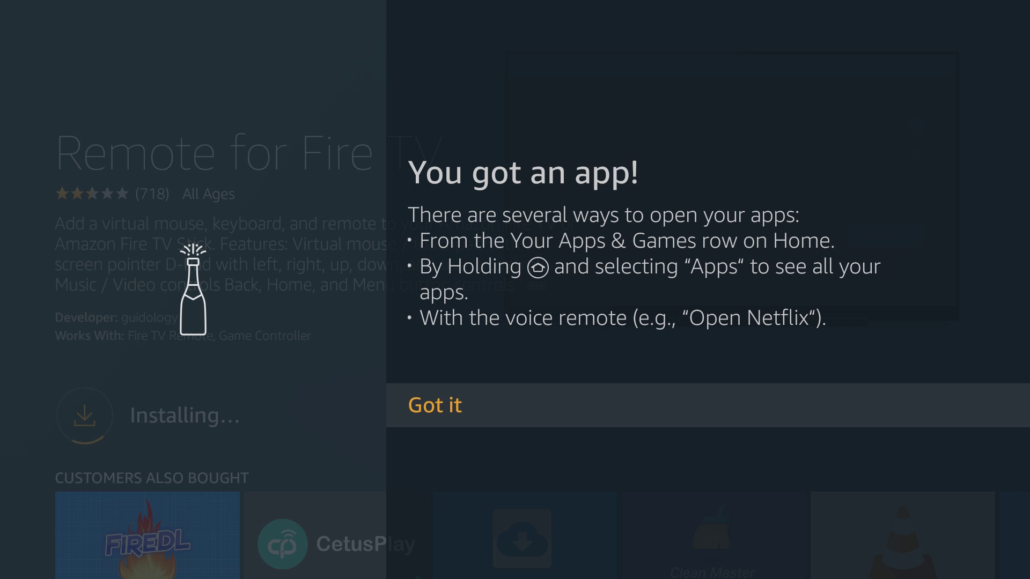
{"action": "key", "text": "Return"}
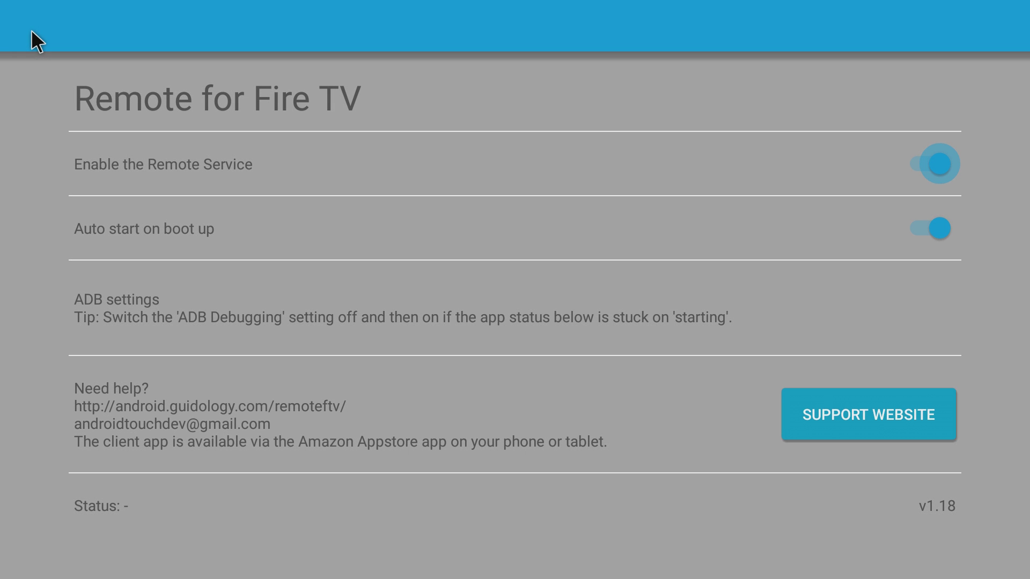
- Toggle 'Enable the Remote Service' off and on, keeping 'Auto start on boot up' enabled
{"action": "key", "text": "Down"}
{"action": "key", "text": "Up"}
{"action": "key", "text": "Down"}
{"action": "key", "text": "Up"}
{"action": "key", "text": "Down"}
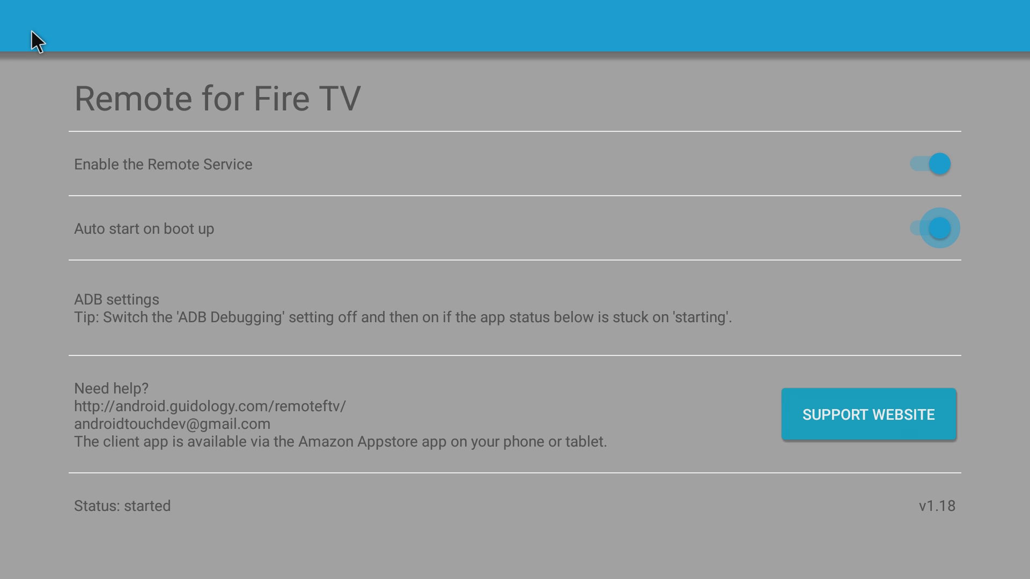
{"action": "key", "text": "Up"}
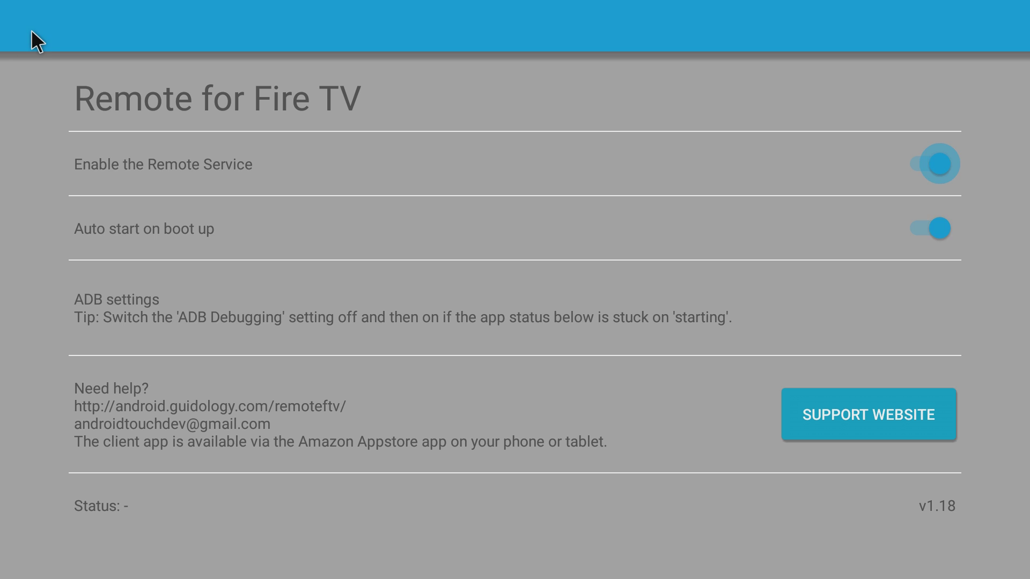
{"action": "key", "text": "Down"}
{"action": "key", "text": "Up"}
{"action": "key", "text": "Down"}
{"action": "key", "text": "Up"}
{"action": "key", "text": "Down"}
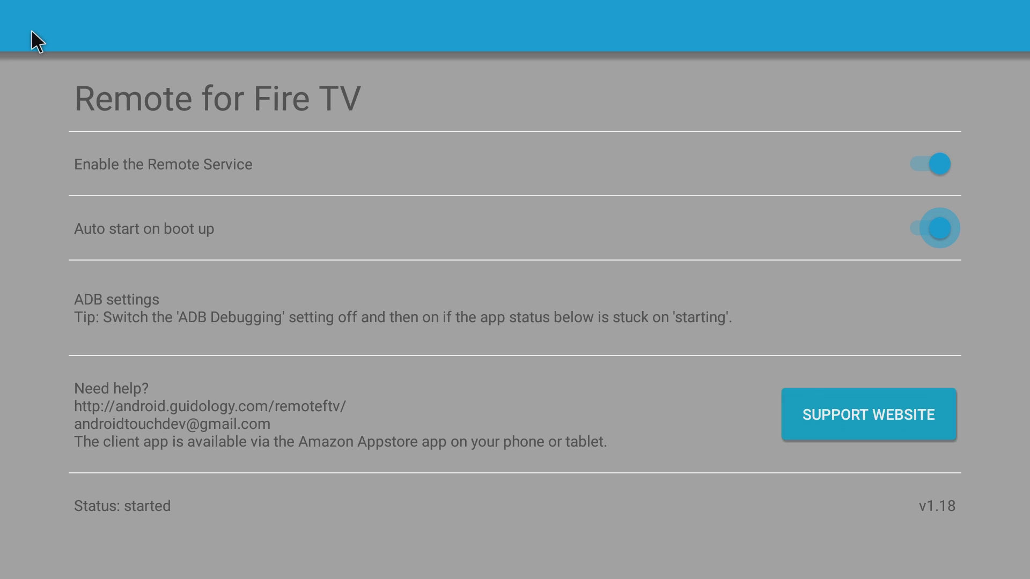
{"action": "key", "text": "Up"}
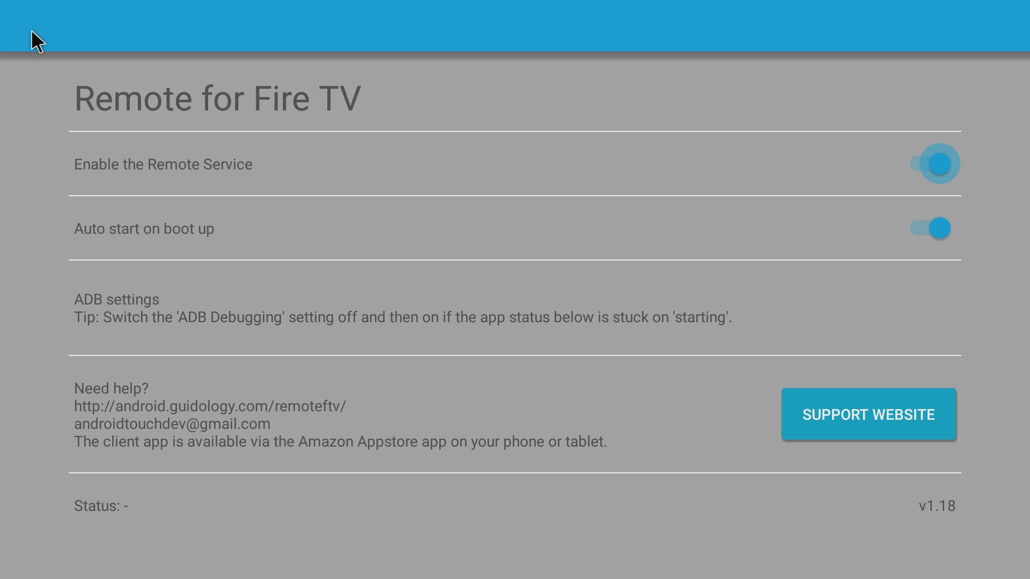
{"action": "key", "text": "Down"}
{"action": "key", "text": "Up"}
{"action": "key", "text": "Down"}
{"action": "key", "text": "Up"}
{"action": "key", "text": "Down"}
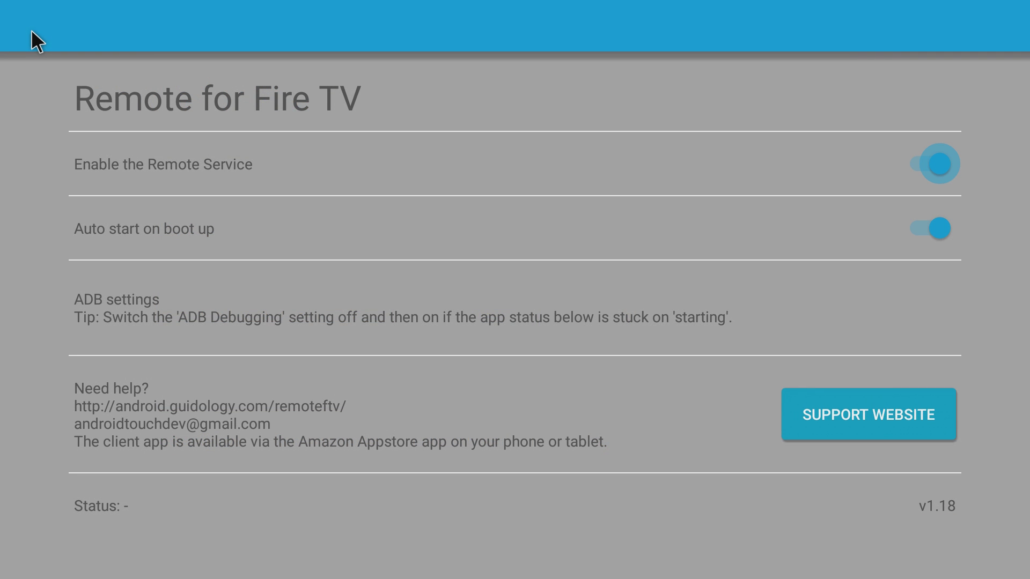
- Toggle the remote service off and back on, then exit Remote for Fire TV
{"action": "key", "text": "Down"}
{"action": "key", "text": "Up"}
{"action": "key", "text": "Down"}
{"action": "key", "text": "Up"}
{"action": "key", "text": "Down"}
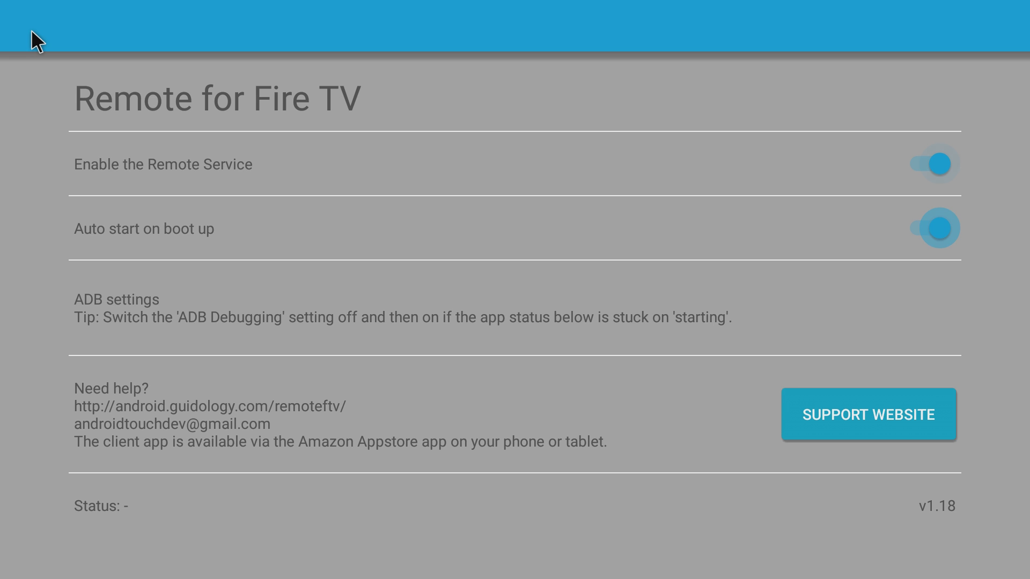
{"action": "key", "text": "Up"}
{"action": "key", "text": "Down"}
{"action": "key", "text": "Up"}
{"action": "key", "text": "Down"}
{"action": "key", "text": "Escape"}
{"action": "key", "text": "Escape"}
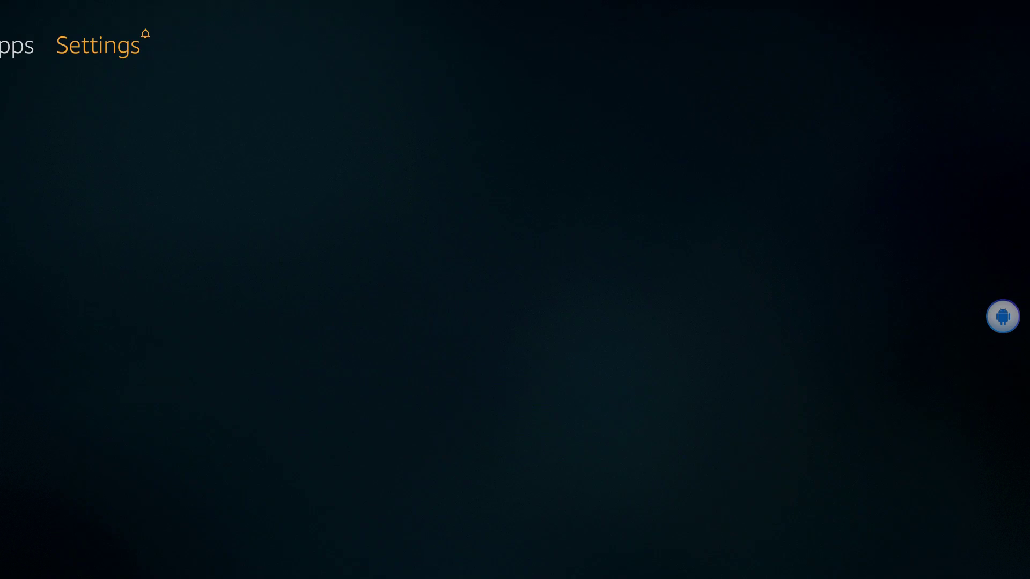
{"action": "key", "text": "Right"}
{"action": "key", "text": "Right"}
{"action": "key", "text": "Right"}
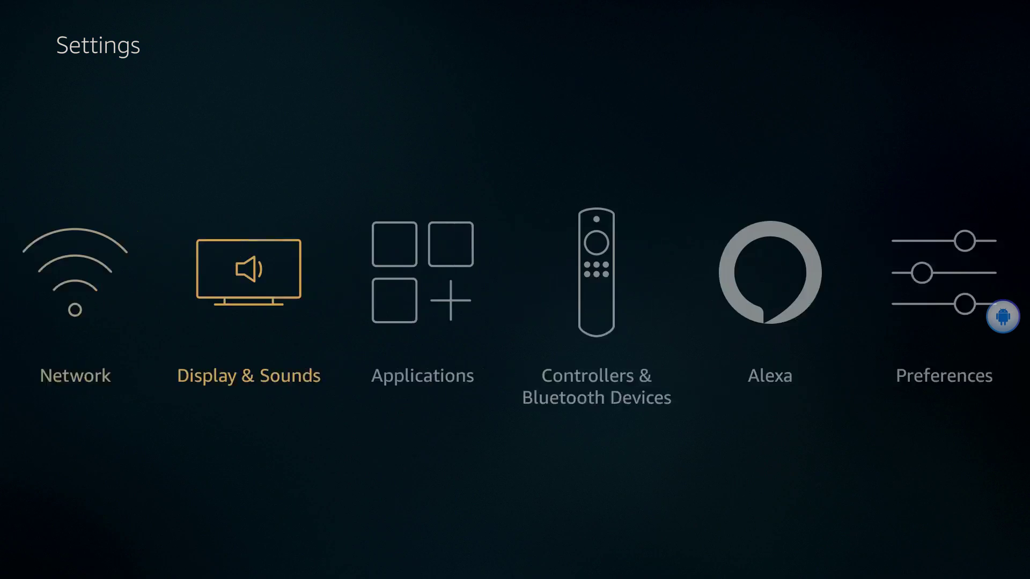
- Launch NordVPN from Settings > Applications > Manage Installed Applications and show its My Account & Settings screen
{"action": "key", "text": "Return"}
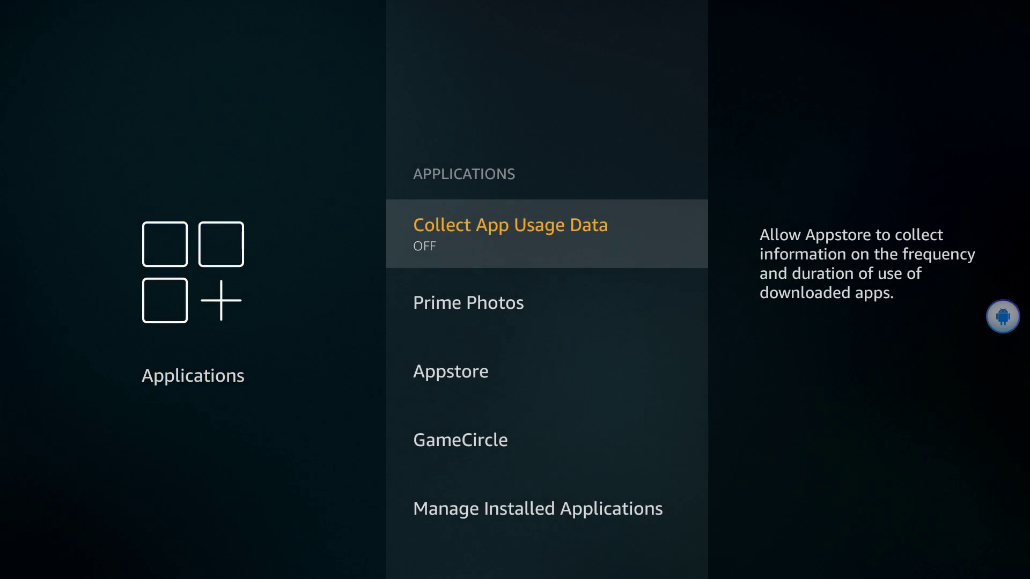
{"action": "key", "text": "Down"}
{"action": "key", "text": "Down"}
{"action": "key", "text": "Down"}
{"action": "key", "text": "Down"}
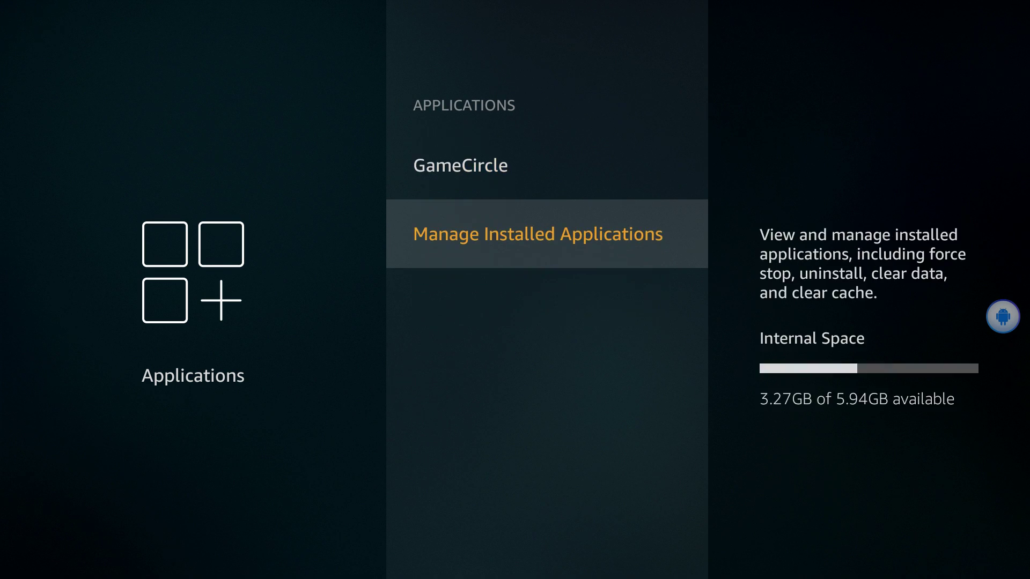
{"action": "key", "text": "Return"}
{"action": "key", "text": "Down"}
{"action": "key", "text": "Down"}
{"action": "key", "text": "Down"}
{"action": "key", "text": "Down"}
{"action": "key", "text": "Down"}
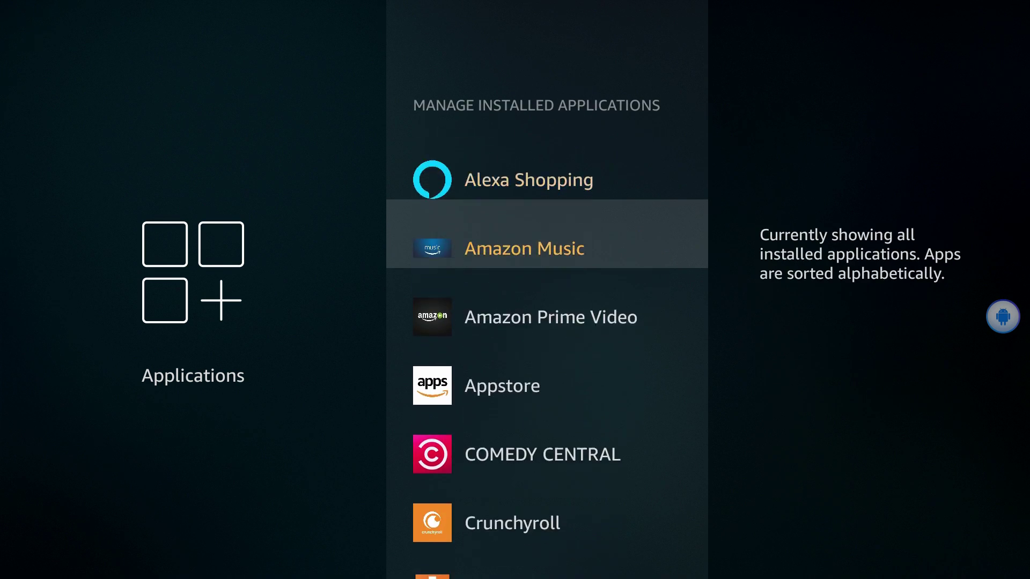
{"action": "key", "text": "Down"}
{"action": "key", "text": "Down"}
{"action": "key", "text": "Down"}
{"action": "key", "text": "Down"}
{"action": "key", "text": "Down"}
{"action": "key", "text": "Down"}
{"action": "key", "text": "Down"}
{"action": "key", "text": "Down"}
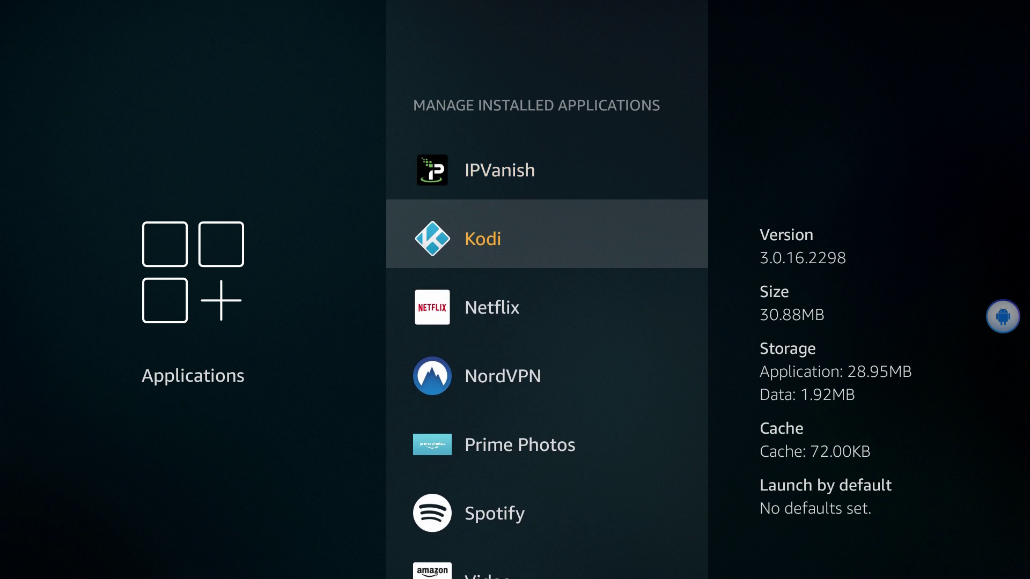
{"action": "key", "text": "Down"}
{"action": "key", "text": "Return"}
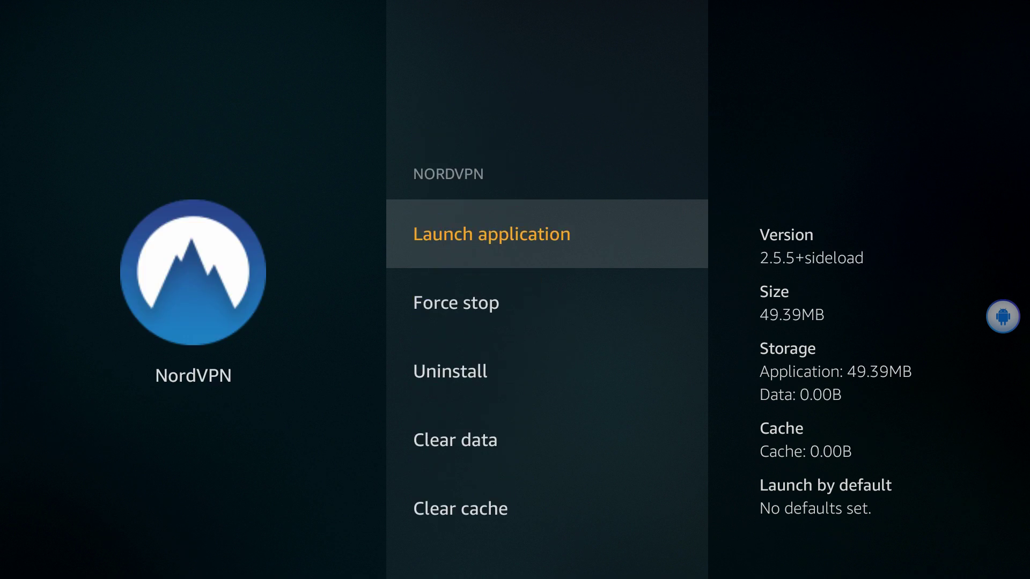
{"action": "key", "text": "Return"}
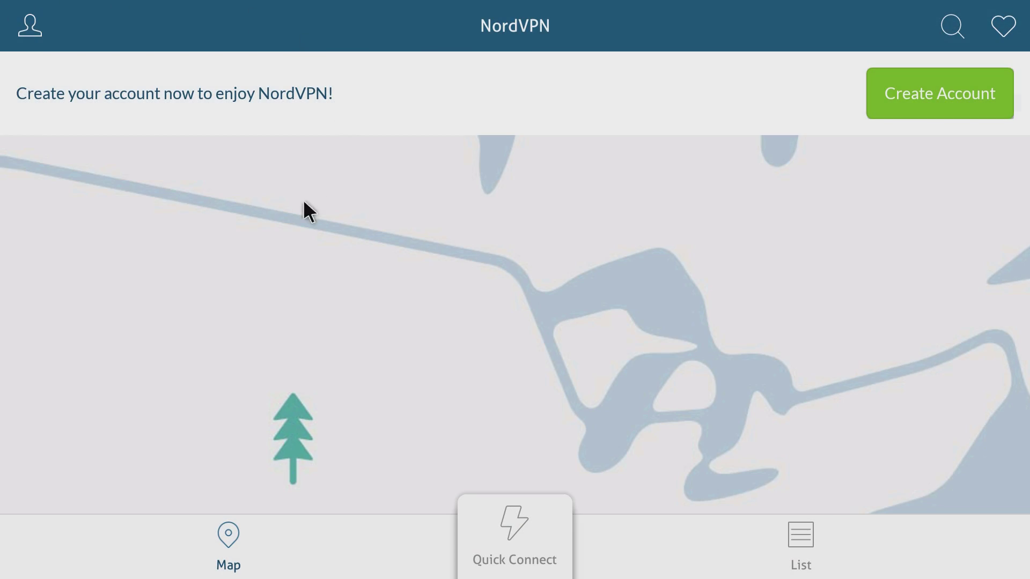
{"action": "left_click", "coordinate": [40, 23]}
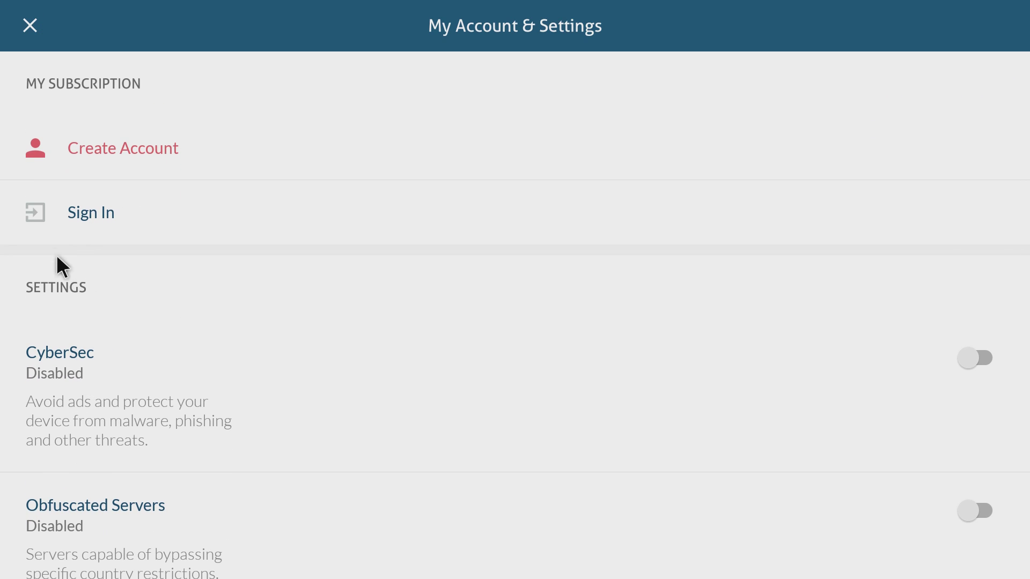
- Sign in to NordVPN with the account e-mail and password, then turn CyberSec on
{"action": "left_click", "coordinate": [107, 216]}
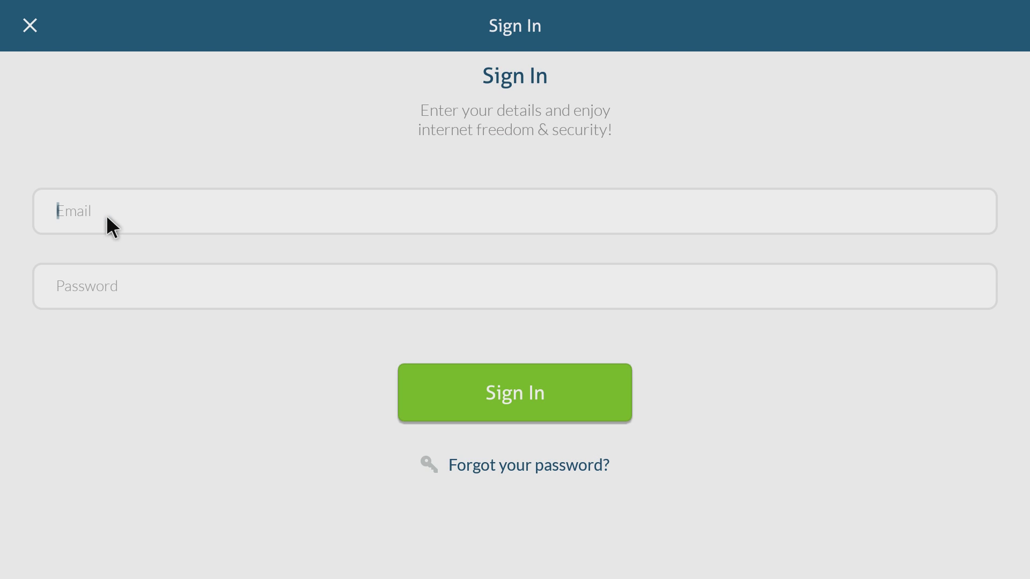
{"action": "key", "text": "Return"}
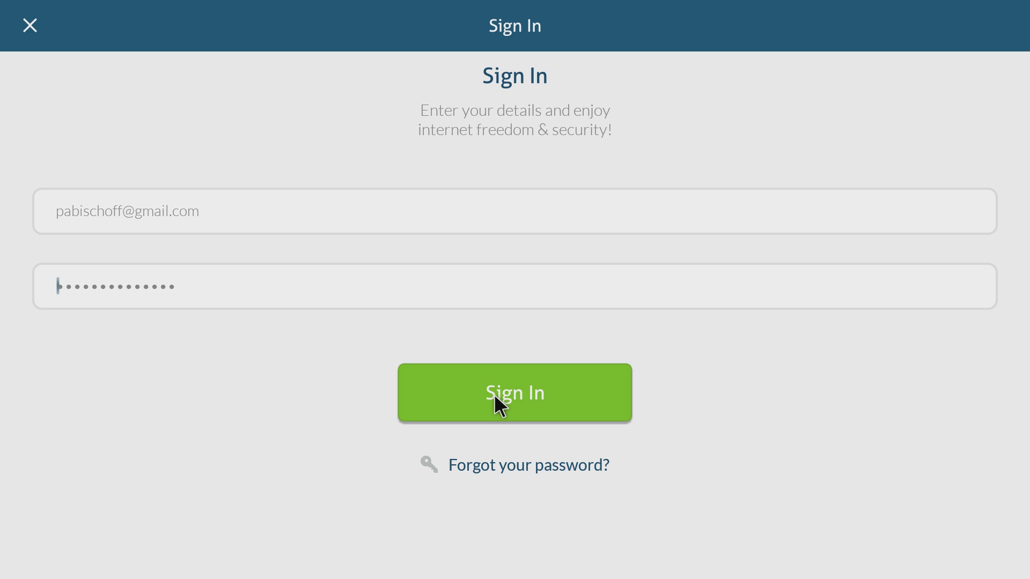
{"action": "left_click", "coordinate": [494, 393]}
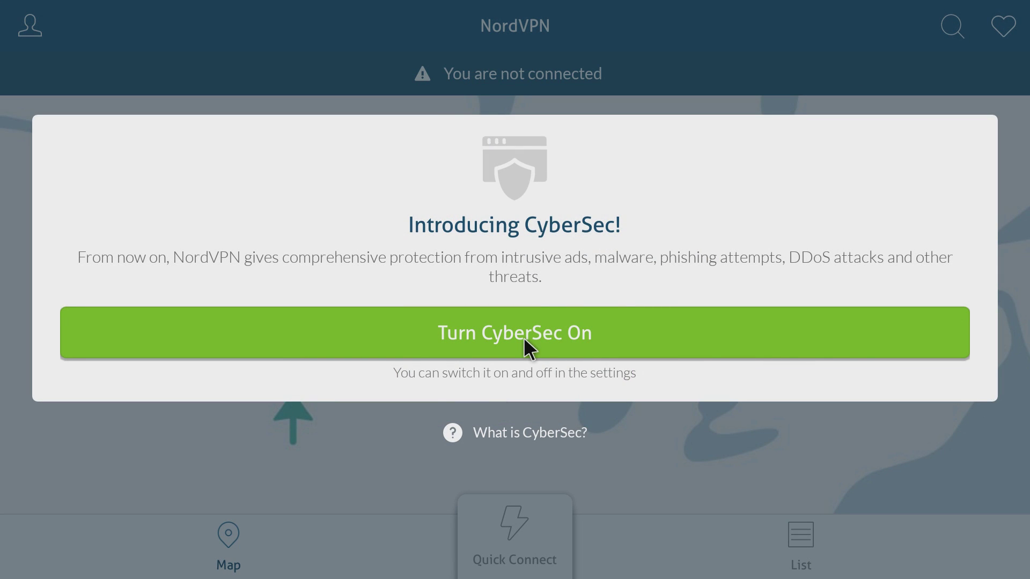
{"action": "left_click", "coordinate": [586, 345]}
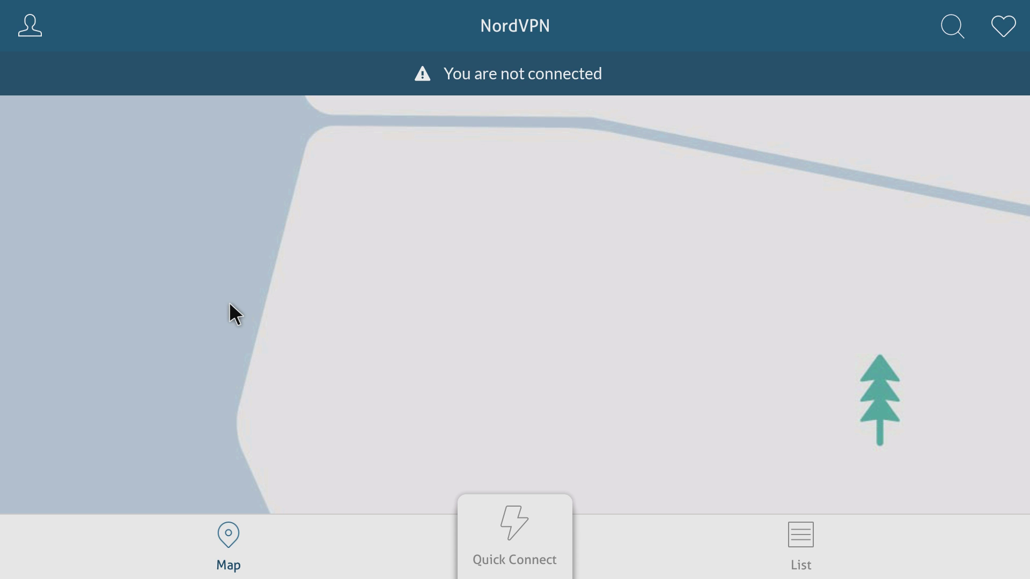
- Find United States in NordVPN's server list and start connecting to it
{"action": "left_click", "coordinate": [794, 540]}
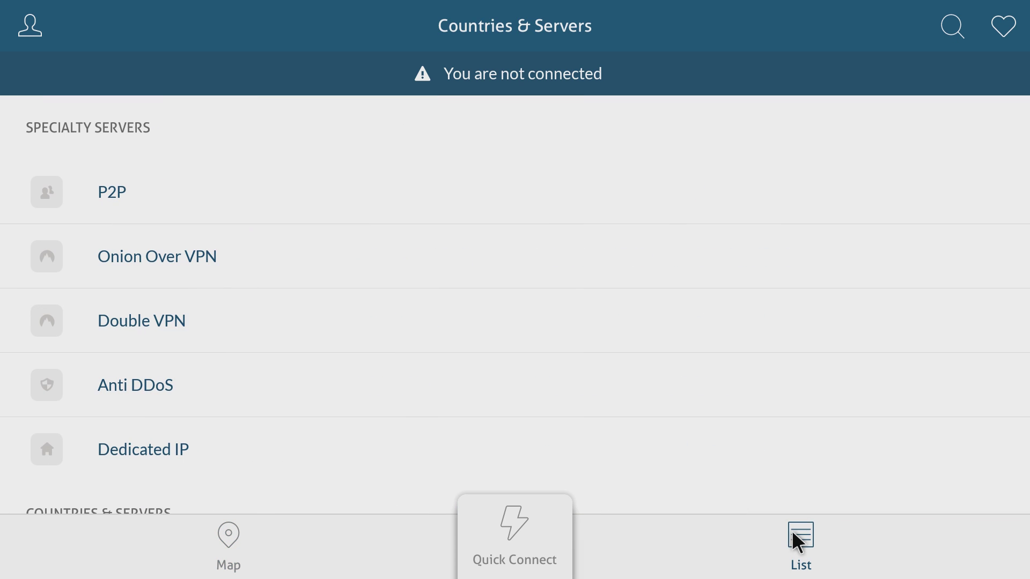
{"action": "scroll", "coordinate": [750, 259], "scroll_direction": "down", "scroll_amount": 20}
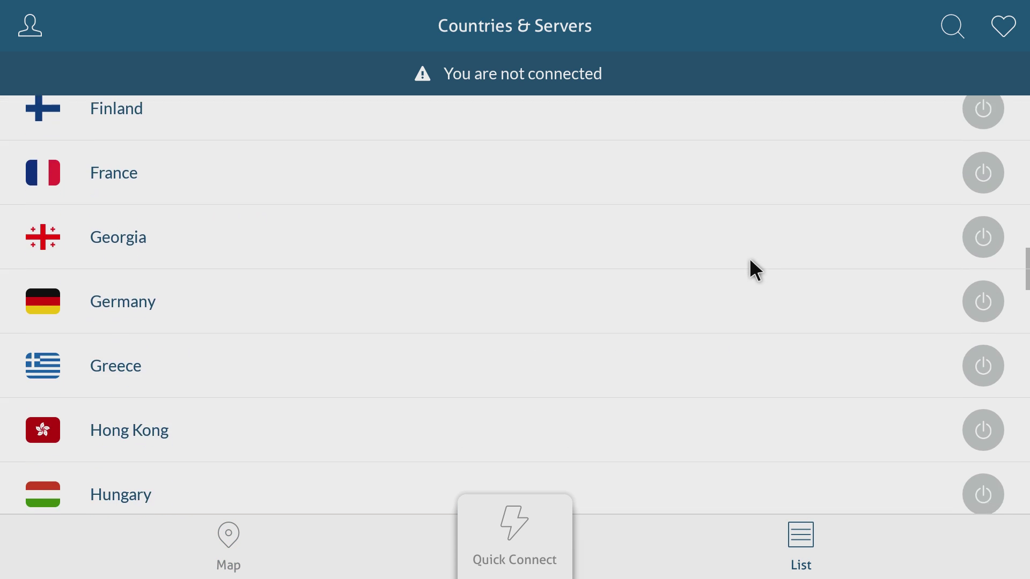
{"action": "scroll", "coordinate": [750, 260], "scroll_direction": "down", "scroll_amount": 20}
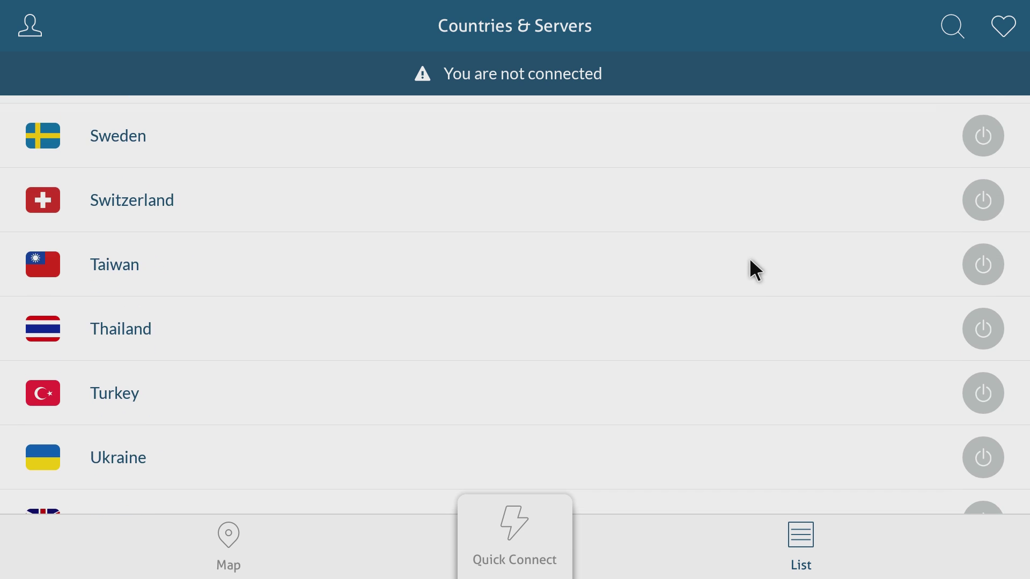
{"action": "left_click", "coordinate": [986, 406]}
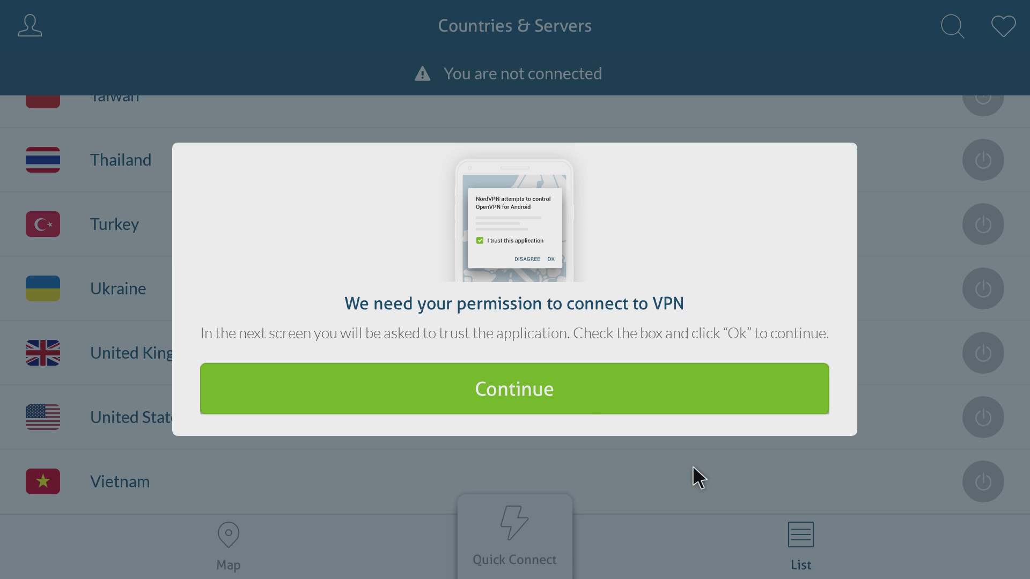
- Mark NordVPN as a trusted application and approve the VPN connection requests
{"action": "left_click", "coordinate": [535, 395]}
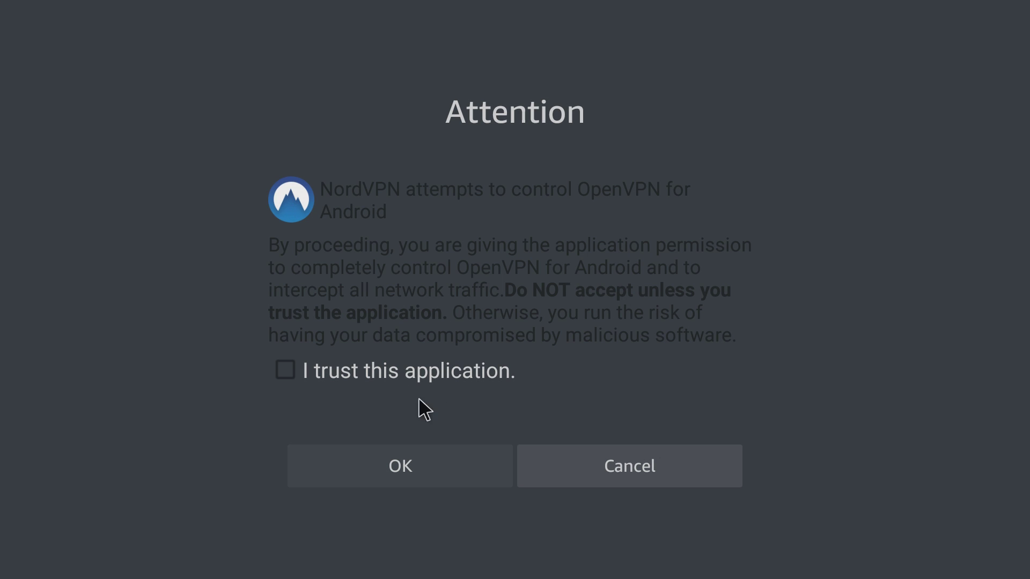
{"action": "left_click", "coordinate": [289, 370]}
{"action": "left_click", "coordinate": [389, 454]}
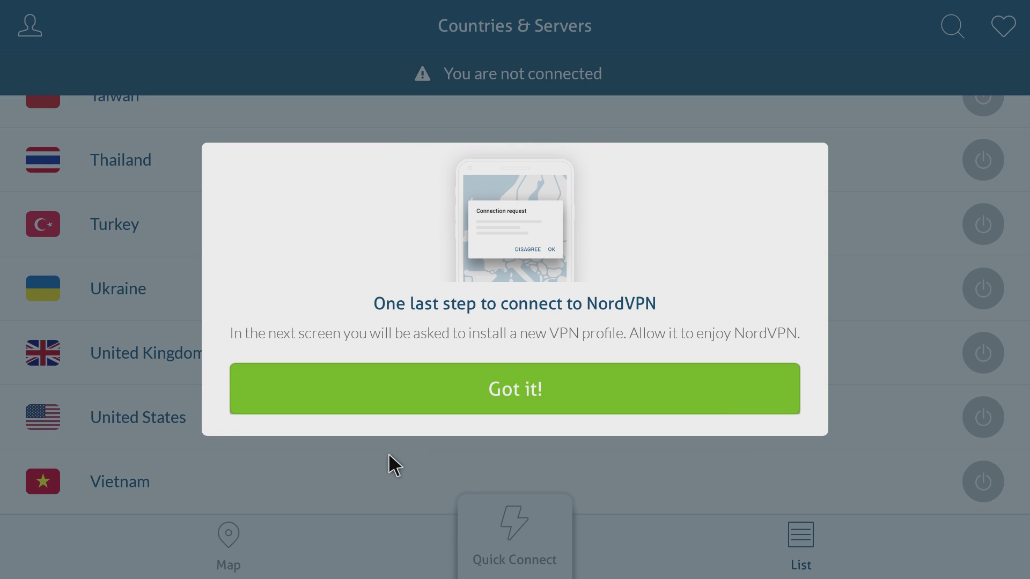
{"action": "left_click", "coordinate": [477, 397]}
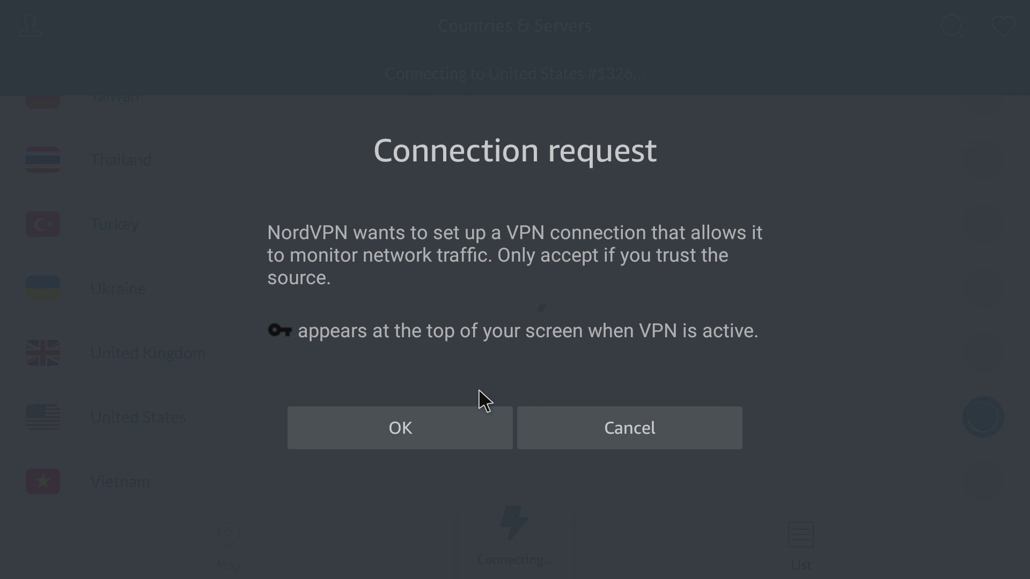
{"action": "left_click", "coordinate": [417, 425]}
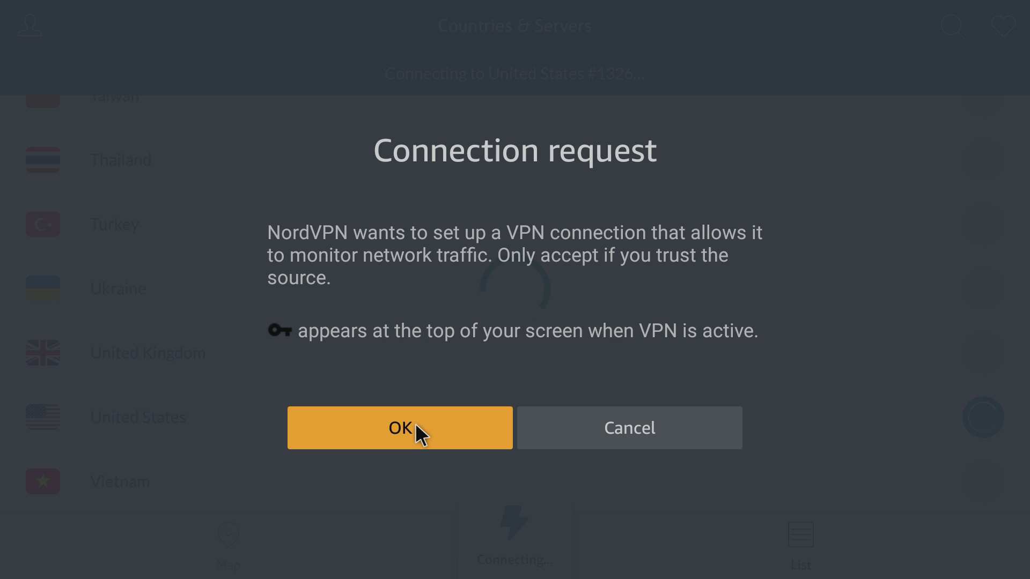
{"action": "left_click", "coordinate": [416, 425]}
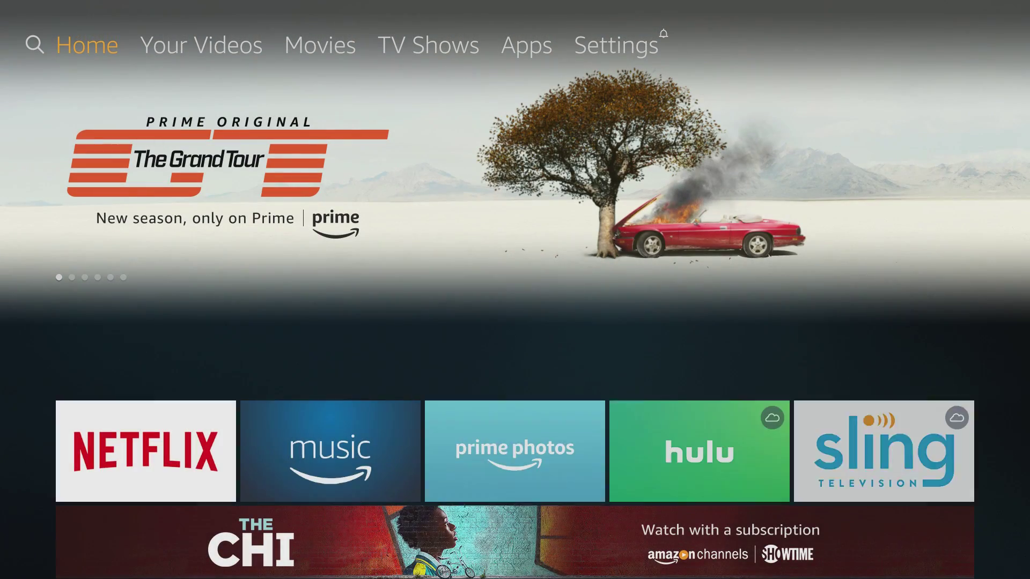
- Relaunch NordVPN from Manage Installed Applications to confirm the United States #1326 connection and new IP
{"action": "key", "text": "Down"}
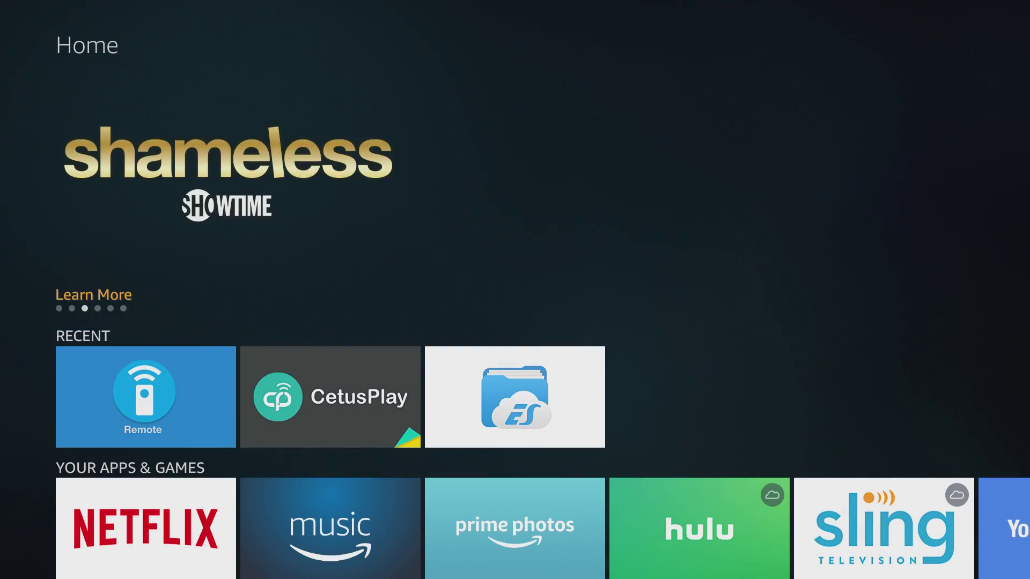
{"action": "key", "text": "Up"}
{"action": "key", "text": "Right"}
{"action": "key", "text": "Right"}
{"action": "key", "text": "Right"}
{"action": "key", "text": "Right"}
{"action": "key", "text": "Right"}
{"action": "key", "text": "Down"}
{"action": "key", "text": "Right"}
{"action": "key", "text": "Right"}
{"action": "key", "text": "Right"}
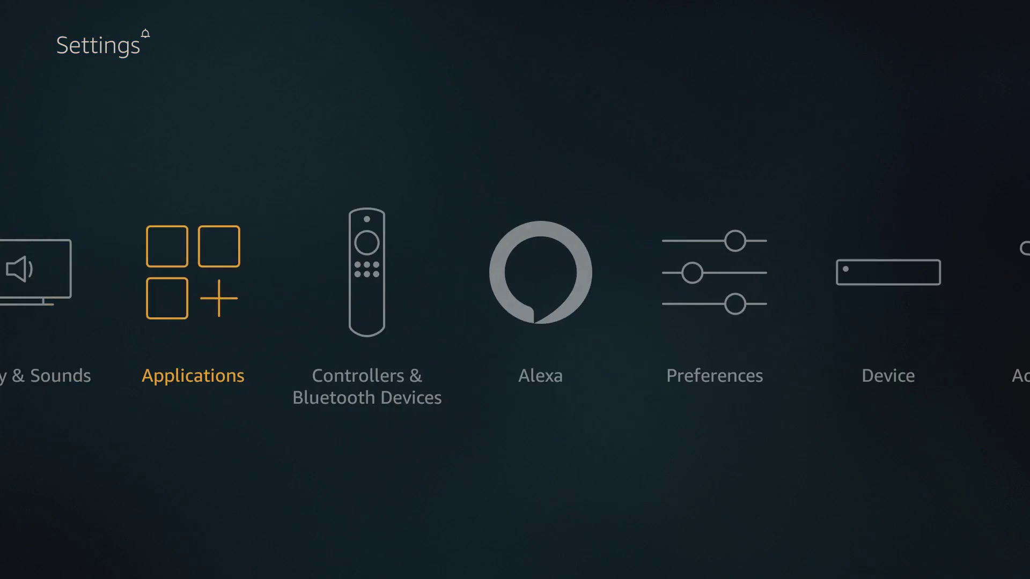
{"action": "key", "text": "Return"}
{"action": "key", "text": "Down"}
{"action": "key", "text": "Down"}
{"action": "key", "text": "Down"}
{"action": "key", "text": "Down"}
{"action": "key", "text": "Return"}
{"action": "key", "text": "Down"}
{"action": "key", "text": "Down"}
{"action": "key", "text": "Down"}
{"action": "key", "text": "Down"}
{"action": "key", "text": "Down"}
{"action": "key", "text": "Down"}
{"action": "key", "text": "Down"}
{"action": "key", "text": "Down"}
{"action": "key", "text": "Down"}
{"action": "key", "text": "Down"}
{"action": "key", "text": "Down"}
{"action": "key", "text": "Down"}
{"action": "key", "text": "Down"}
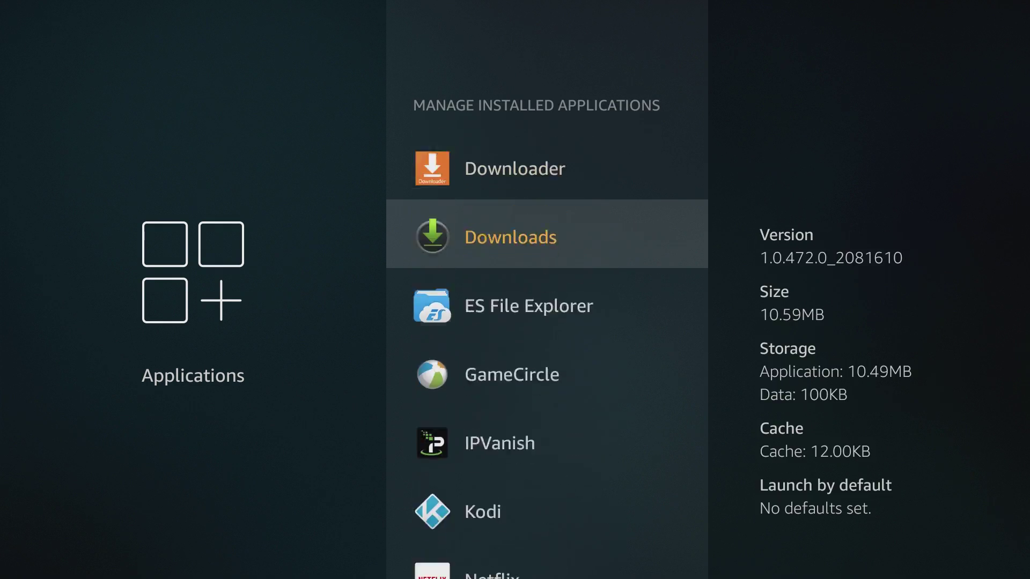
{"action": "key", "text": "Return"}
{"action": "key", "text": "Return"}
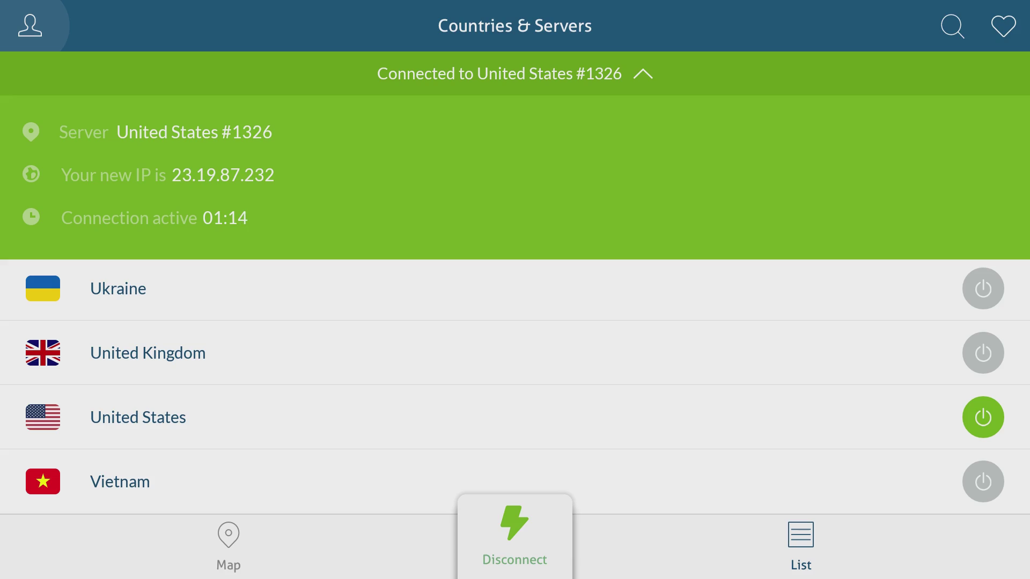